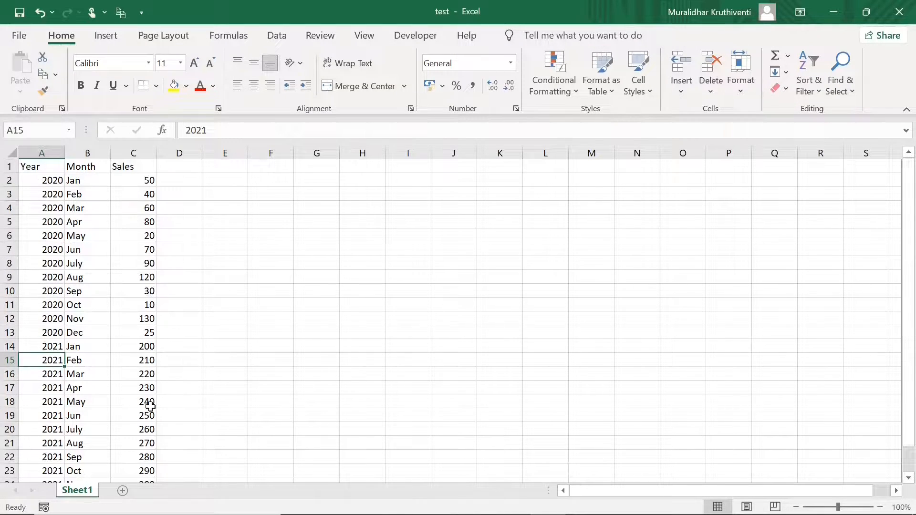
Step: Insert a blank column before the Year column
left_click(309, 263)
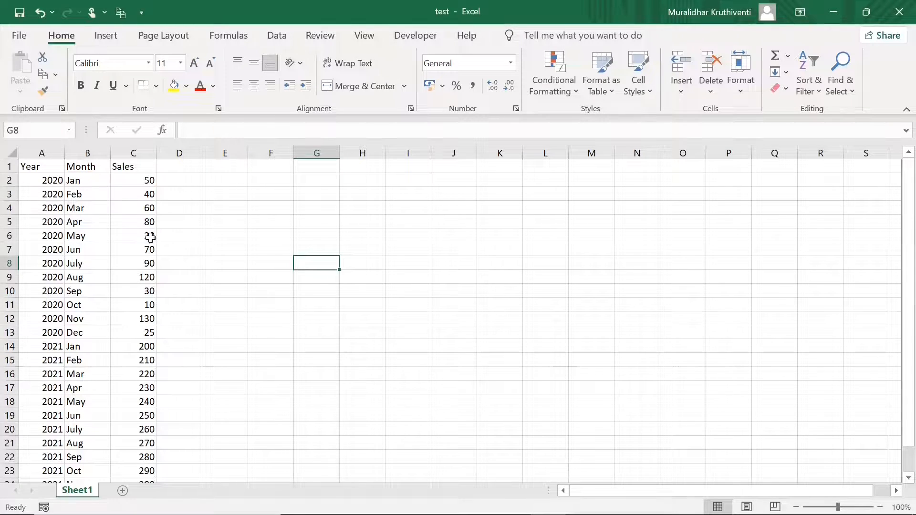
left_click(50, 151)
right_click(51, 156)
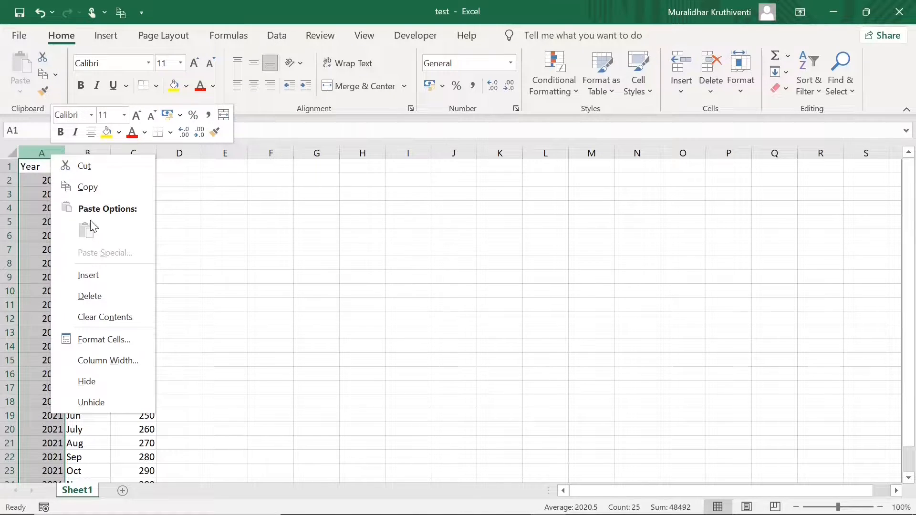
left_click(102, 275)
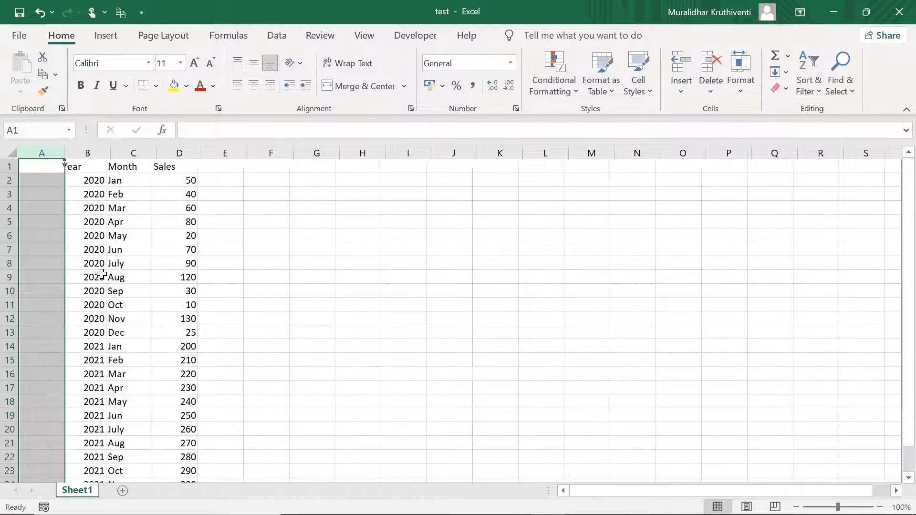
Step: Enter the header YearMonth in cell A1 and autofit the width of column A
left_click(37, 168)
type("Ye")
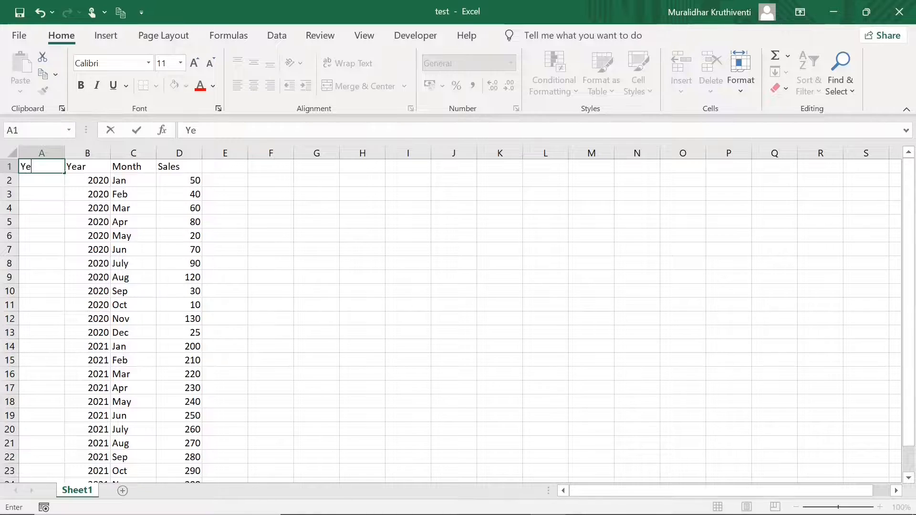
type("arMonth")
left_click(186, 248)
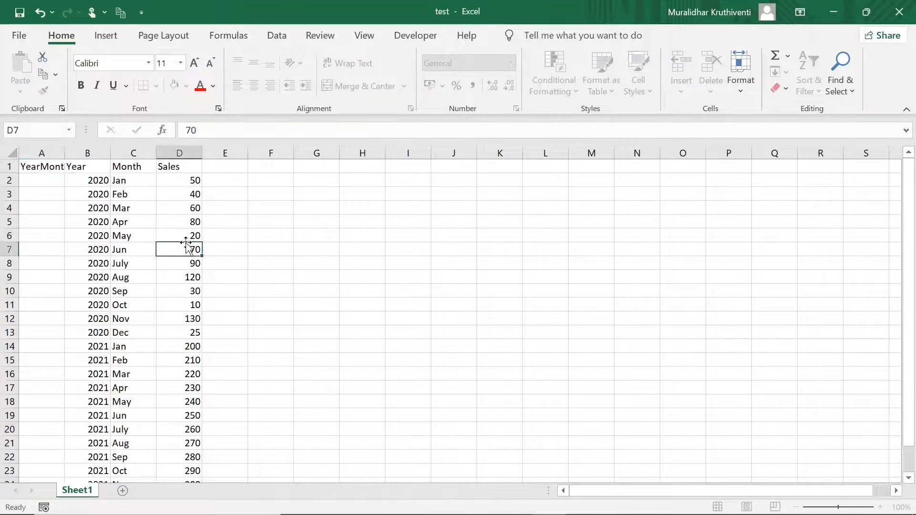
double_click(66, 153)
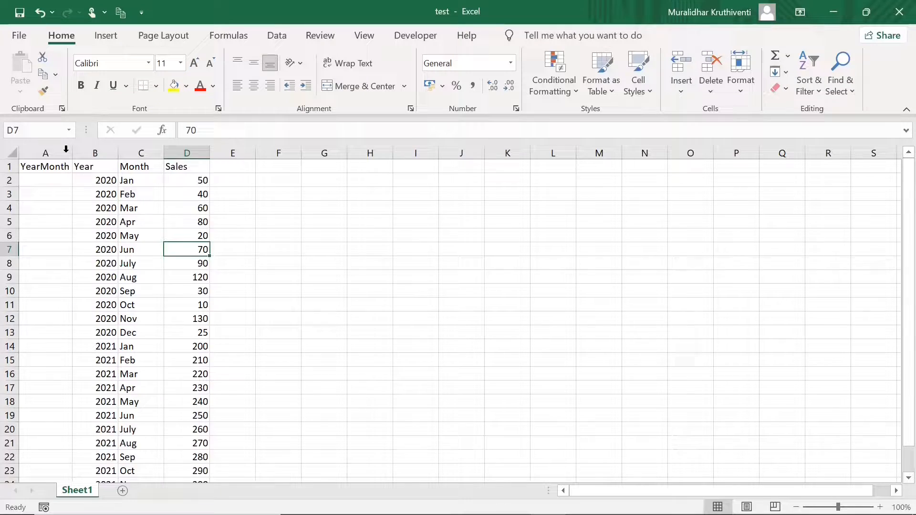
Step: Enter the formula =B2&C2 in cell A2 to join the year and month
left_click(50, 181)
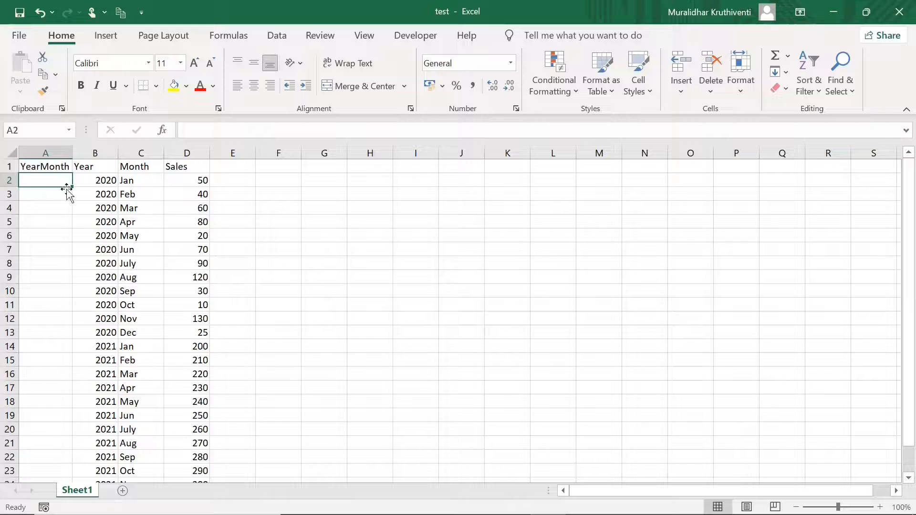
type("=")
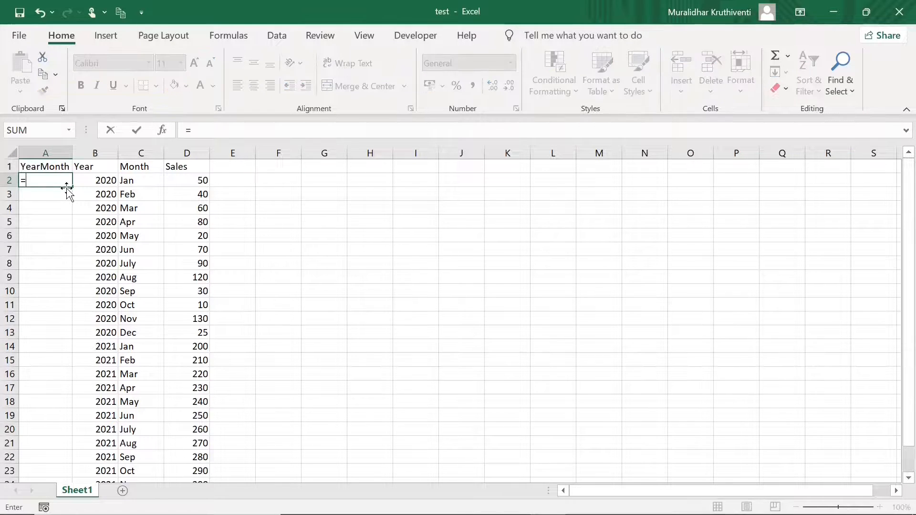
type("B2")
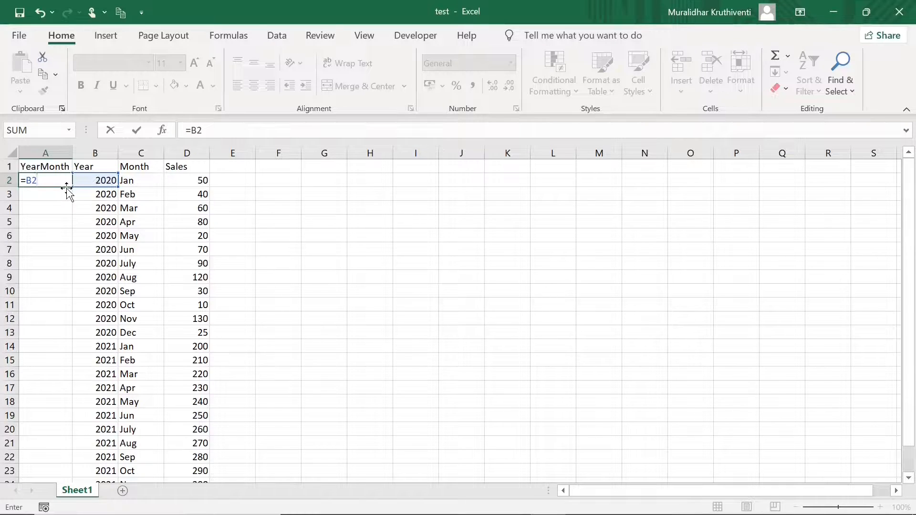
type("&C2")
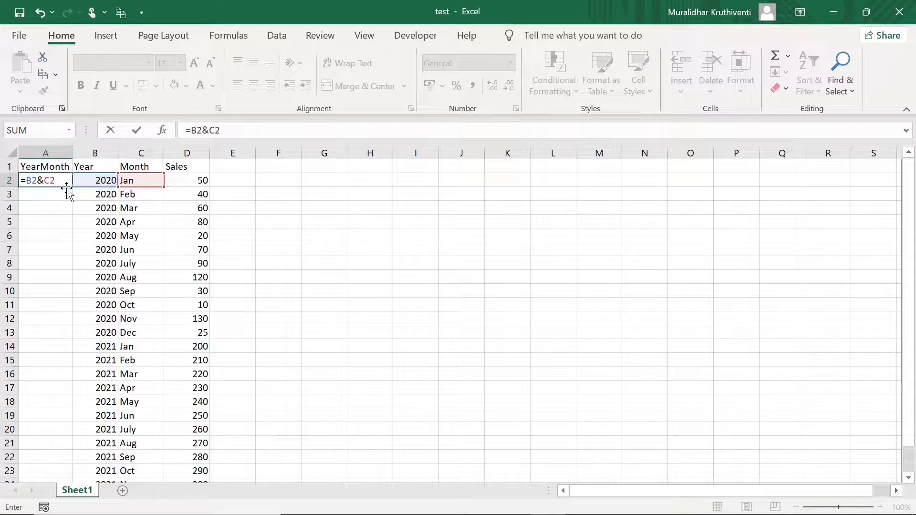
key("Return")
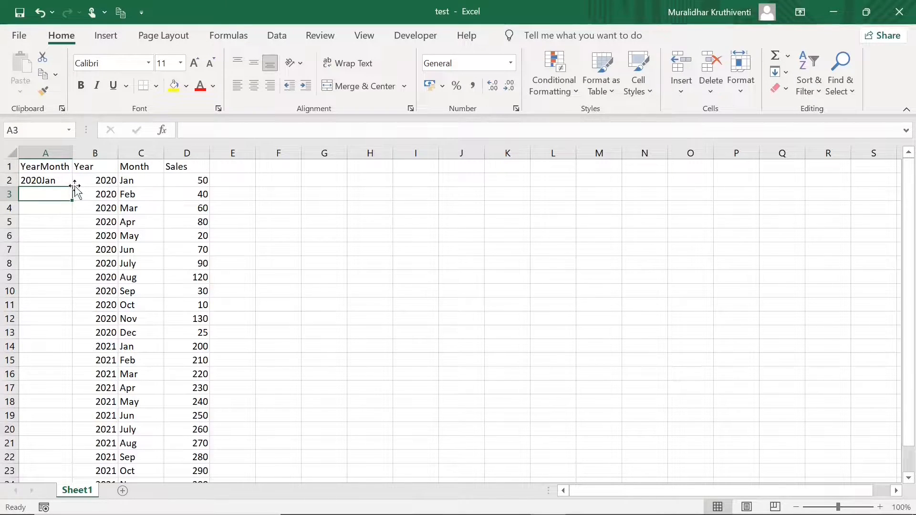
Step: Fill the YearMonth formula from A2 down to A25, the last data row
left_click(68, 181)
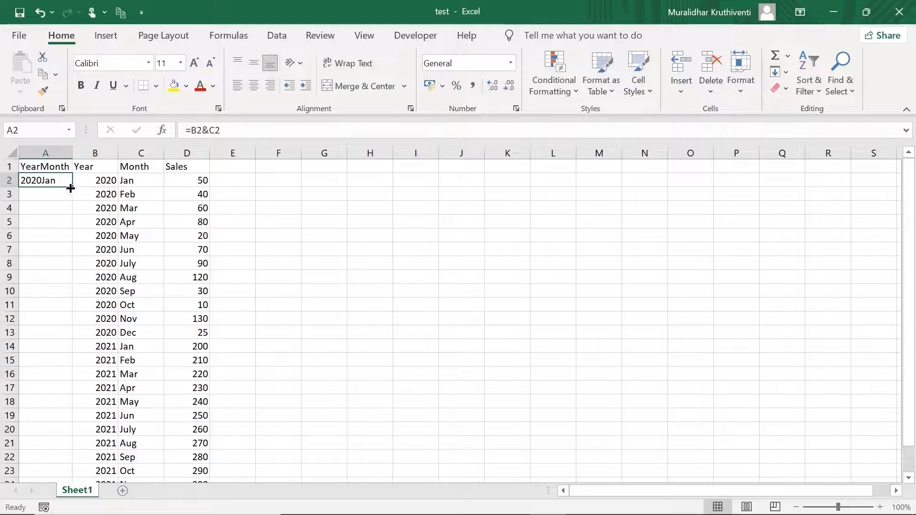
left_click_drag(72, 189, 76, 457)
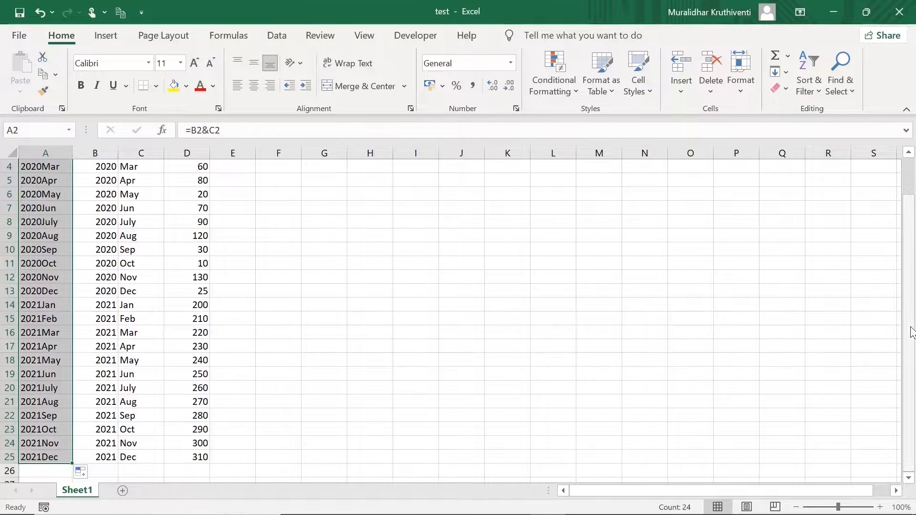
left_click(911, 270)
left_click_drag(912, 270, 912, 257)
left_click(464, 223)
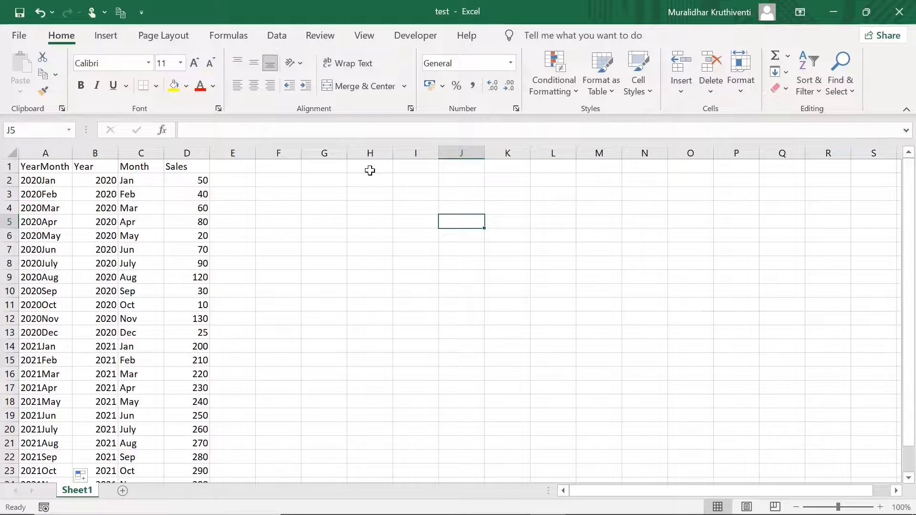
Step: Use an advanced filter to copy only the unique records of the Year list B1:B25 to cell H1
left_click(367, 168)
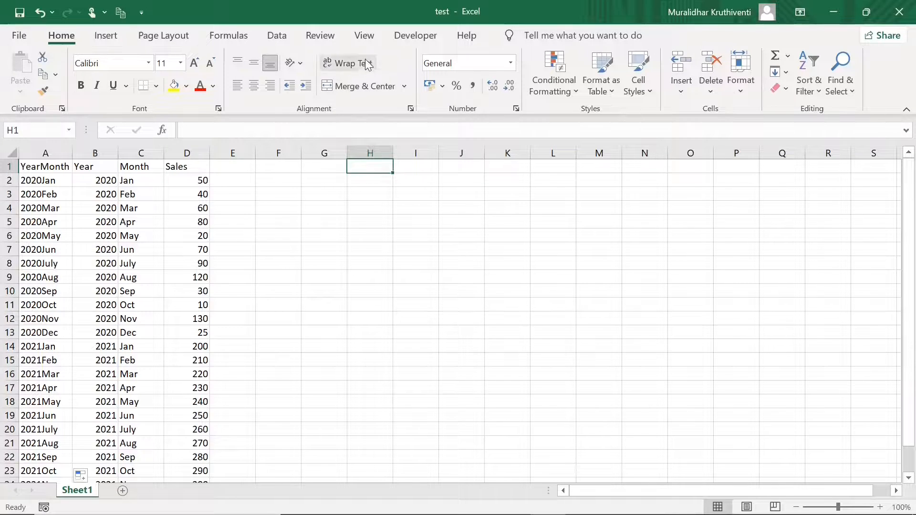
left_click(283, 37)
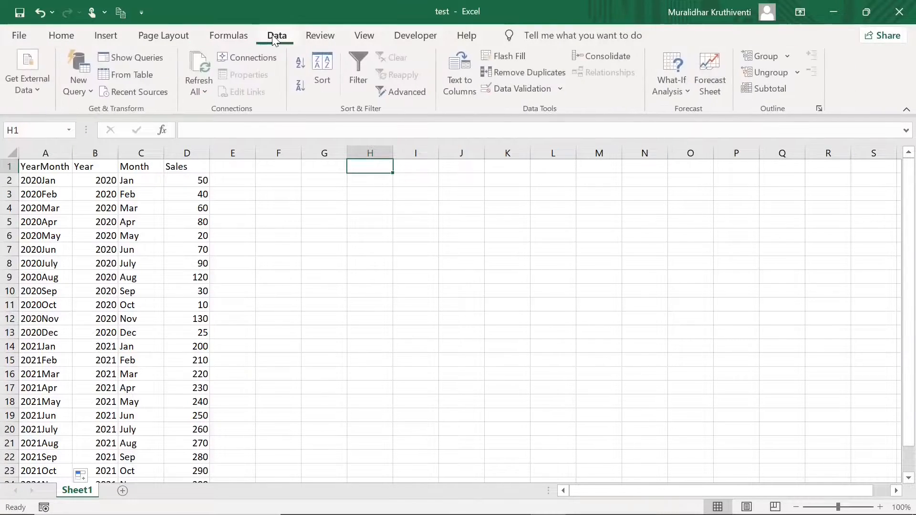
left_click(413, 91)
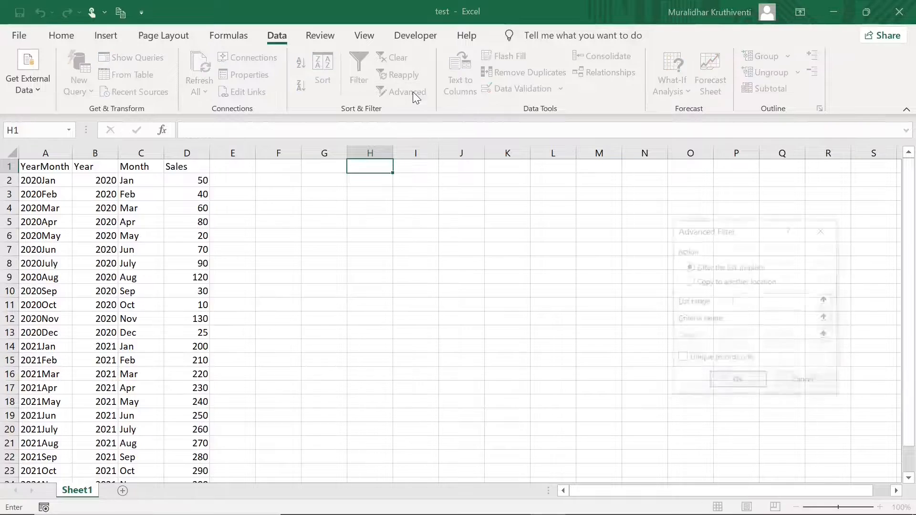
left_click(689, 282)
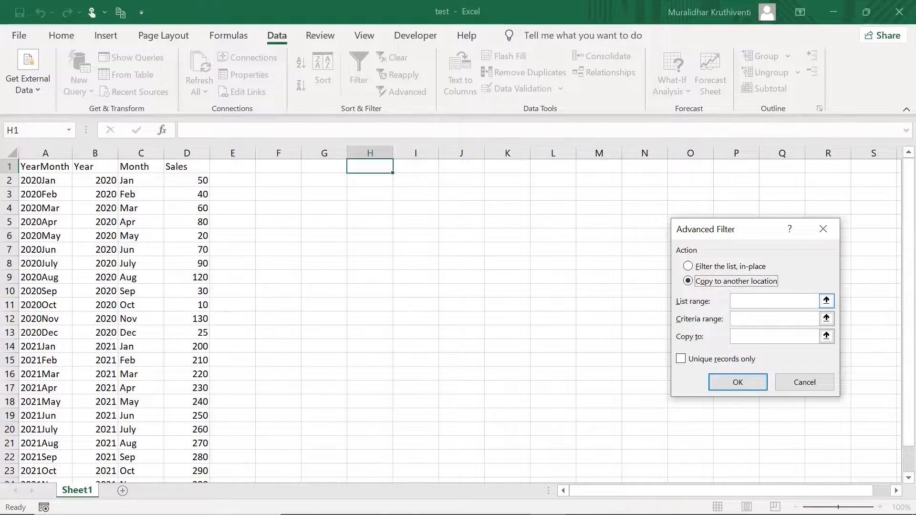
left_click(827, 301)
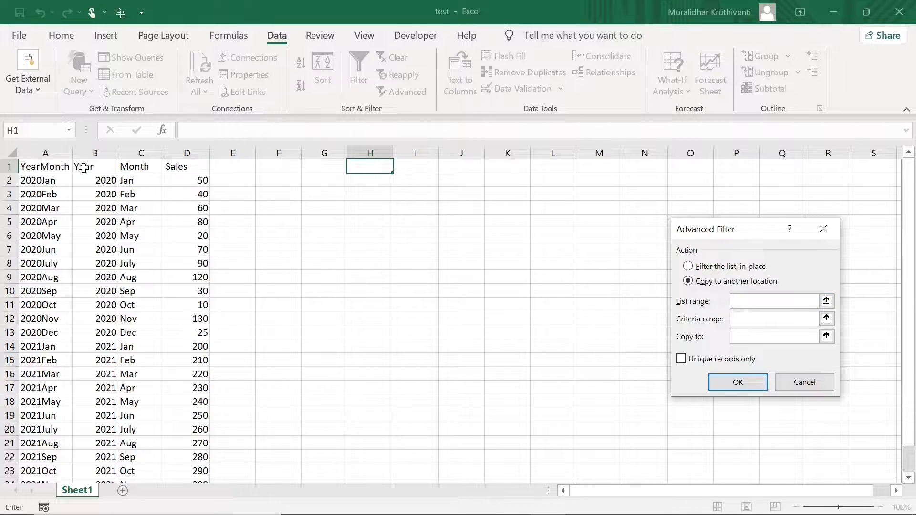
left_click_drag(88, 168, 101, 485)
left_click(573, 250)
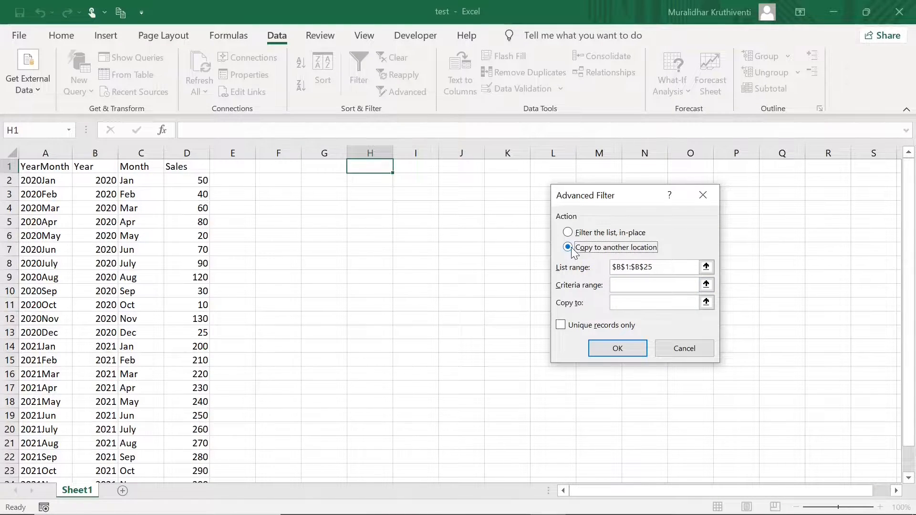
left_click(651, 303)
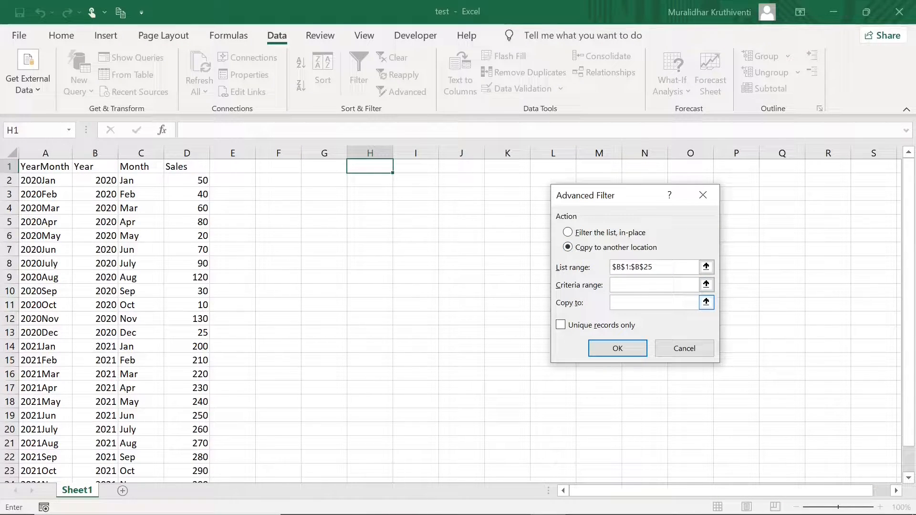
left_click(376, 168)
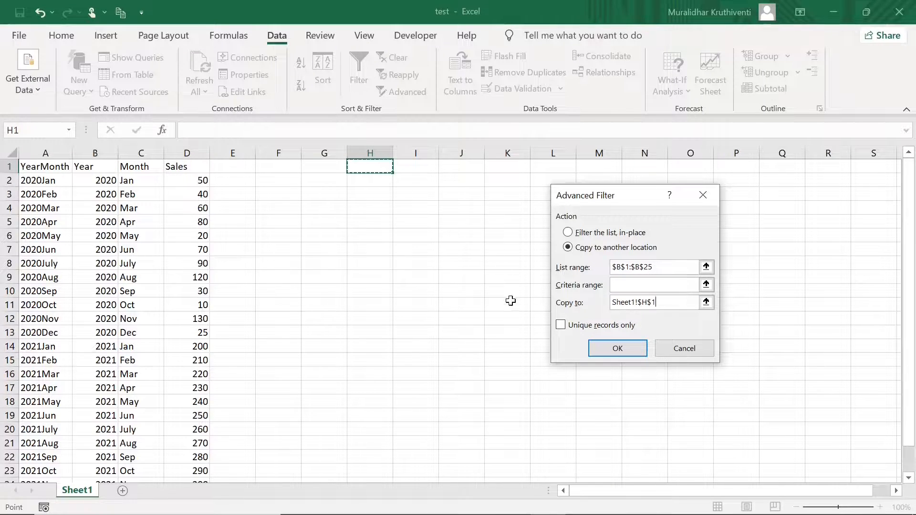
left_click(560, 325)
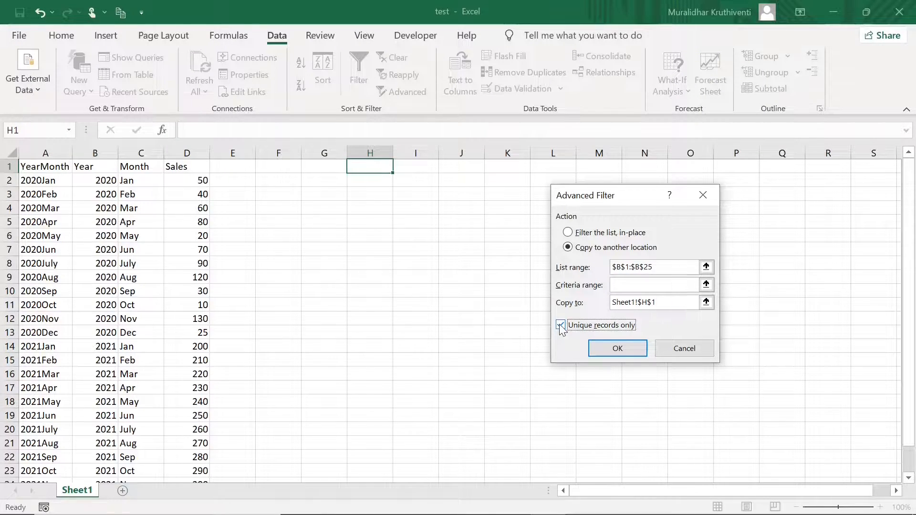
left_click(625, 350)
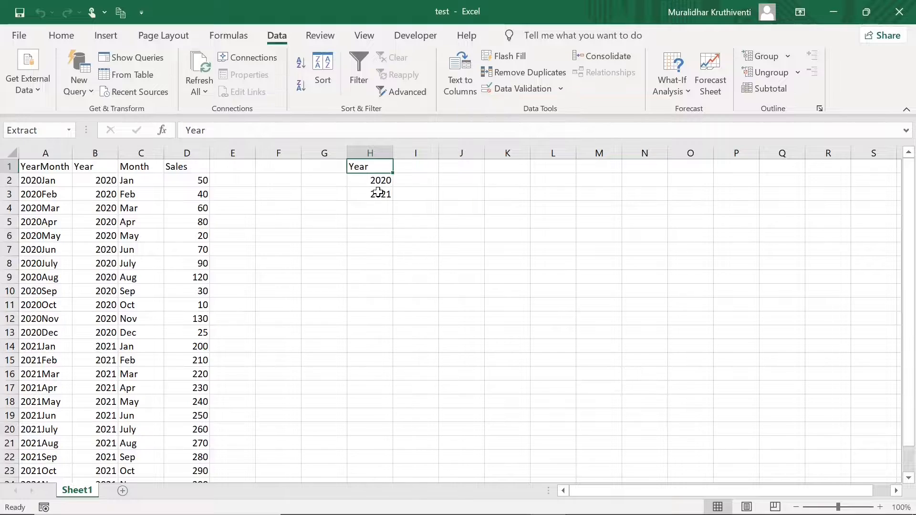
Step: Use an advanced filter to copy only the unique records of the Month list C1:C25 to cell I1
left_click(420, 170)
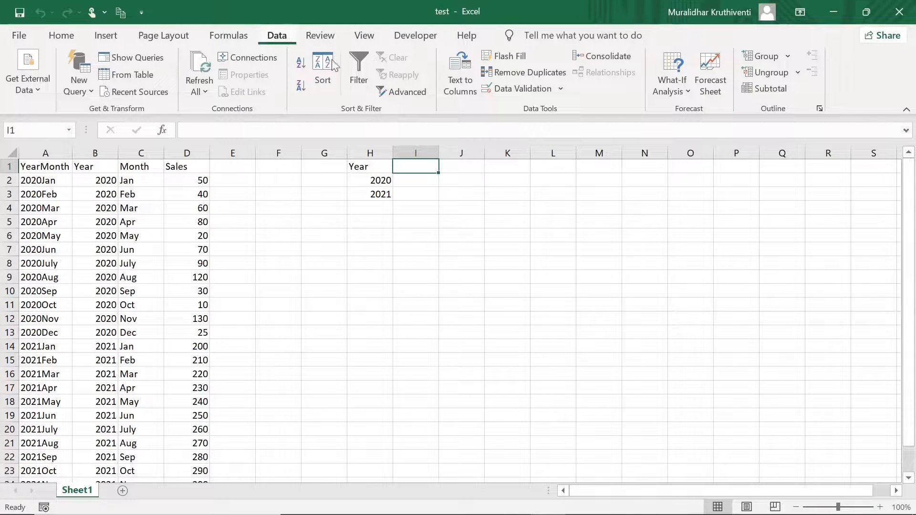
left_click(404, 91)
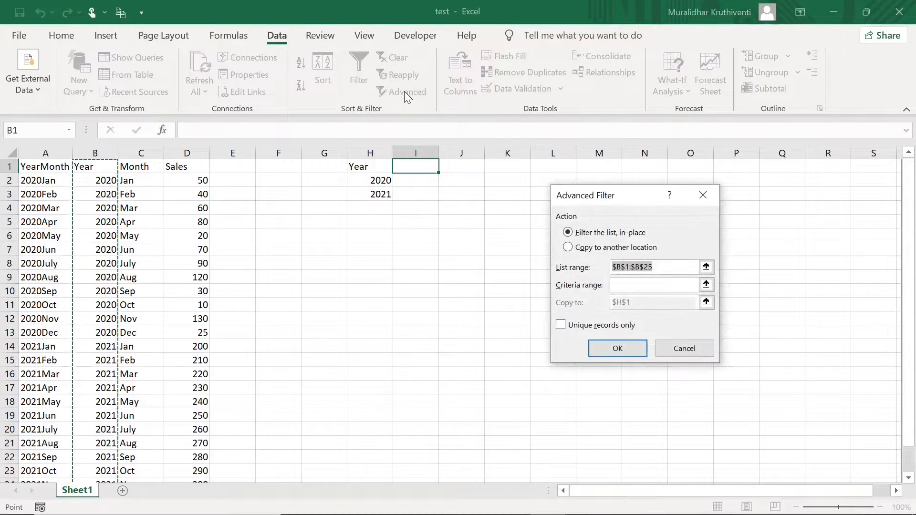
left_click(568, 247)
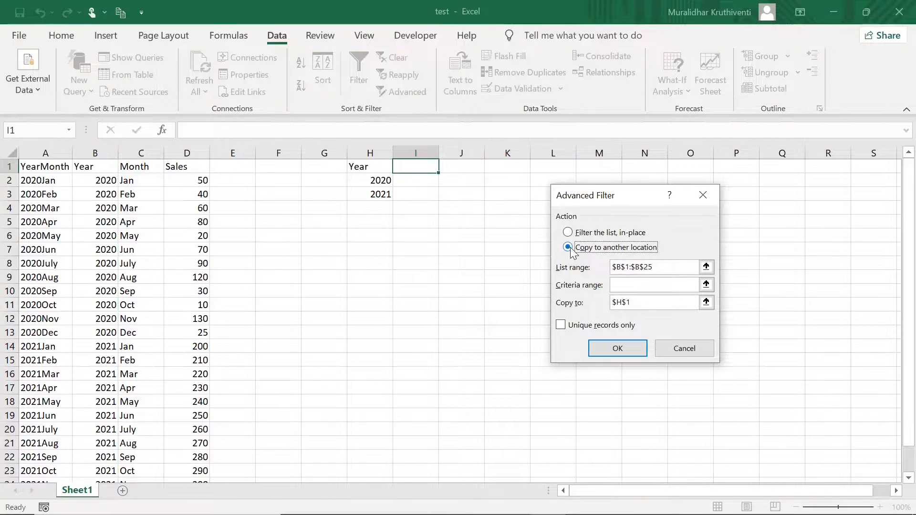
left_click(583, 268)
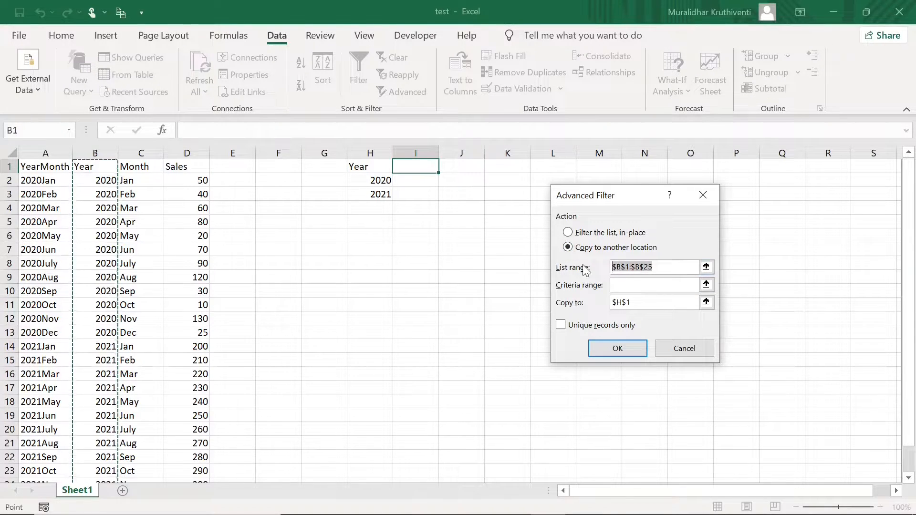
key("BackSpace")
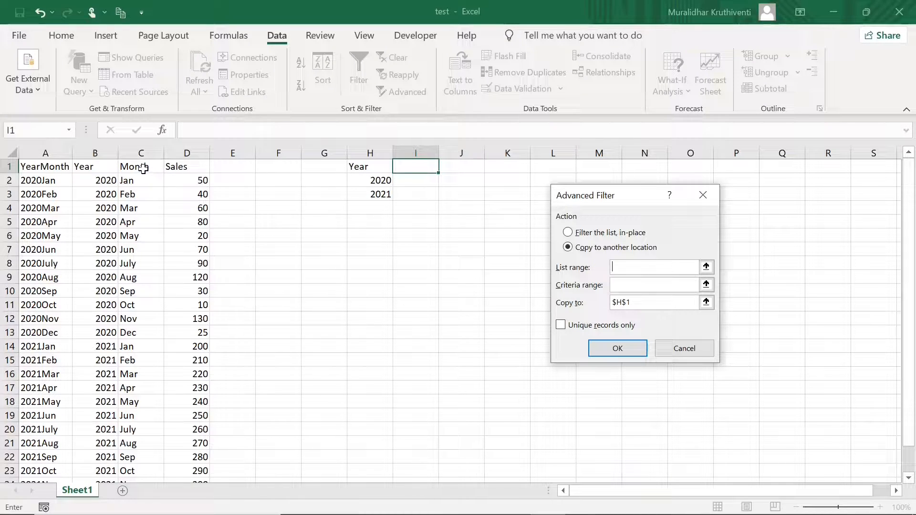
left_click_drag(144, 170, 154, 458)
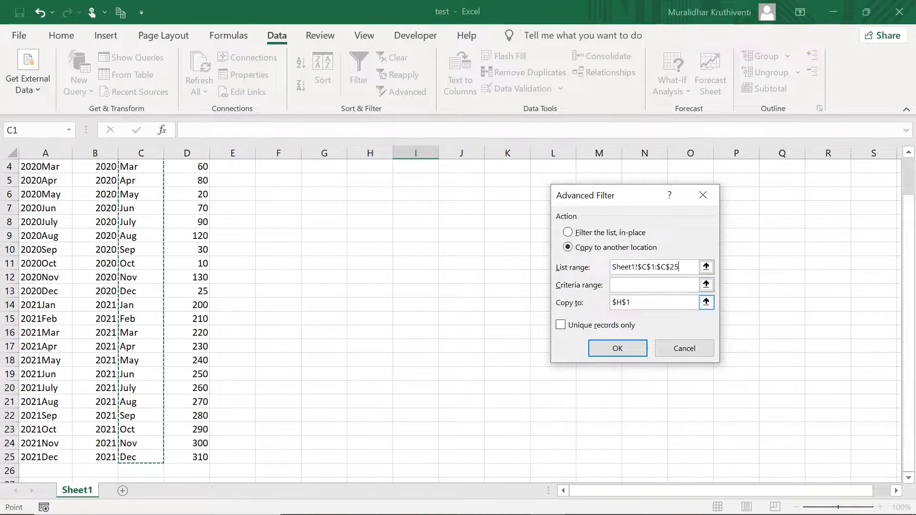
left_click(615, 302)
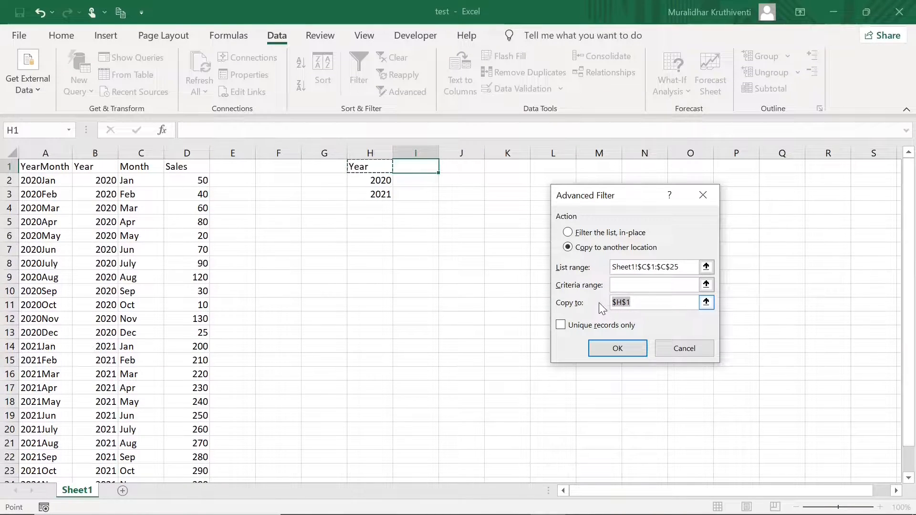
key("BackSpace")
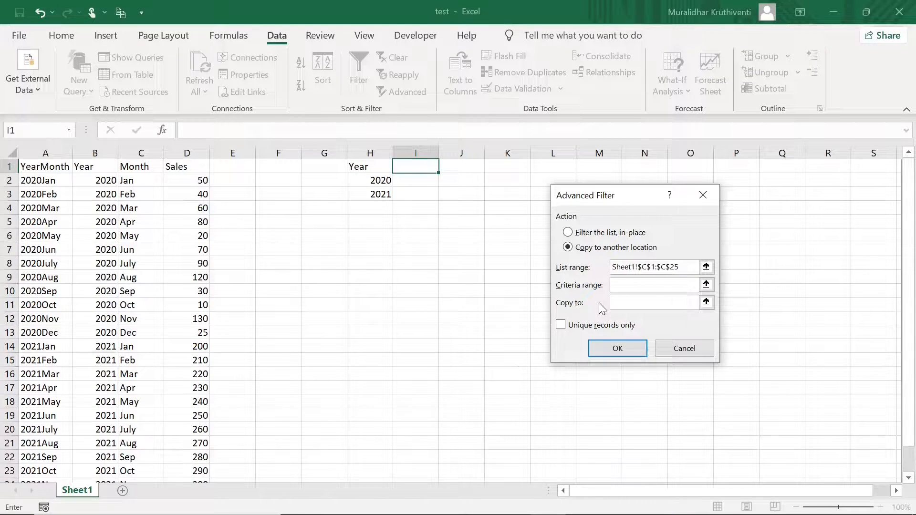
left_click(420, 169)
left_click(562, 326)
left_click(617, 349)
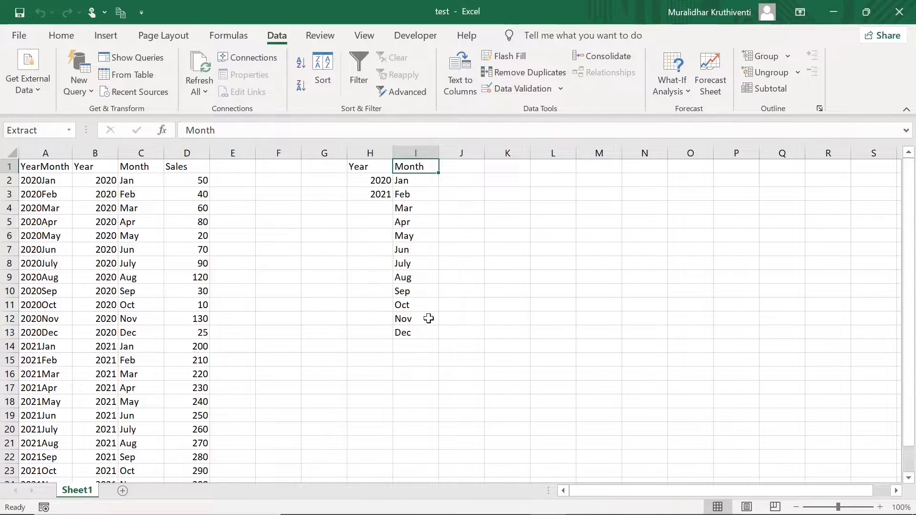
Step: Enter the headers Year, Month and Sales in cells K1, L1 and M1
key("Right")
key("Right")
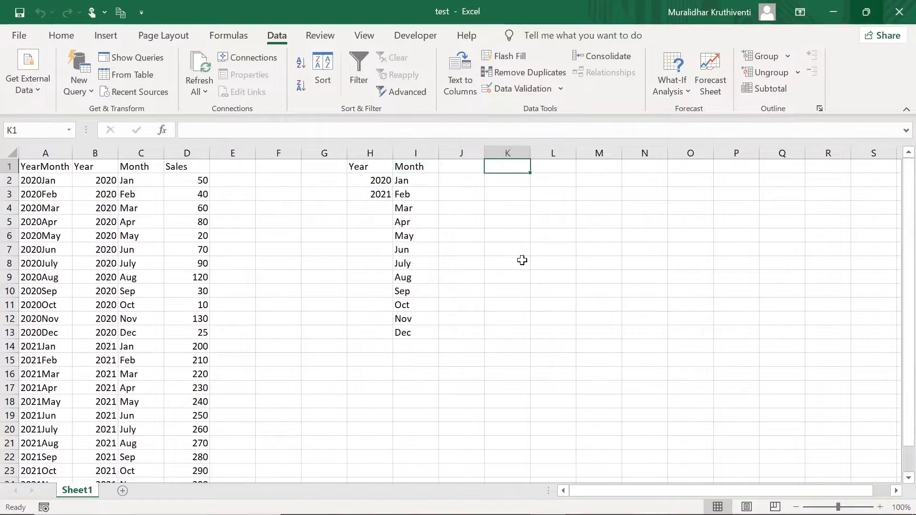
type("Year")
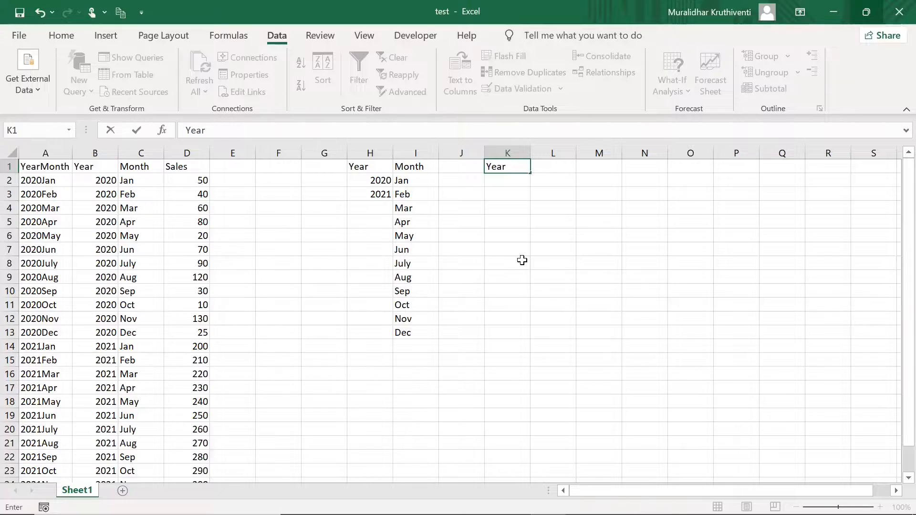
key("Tab")
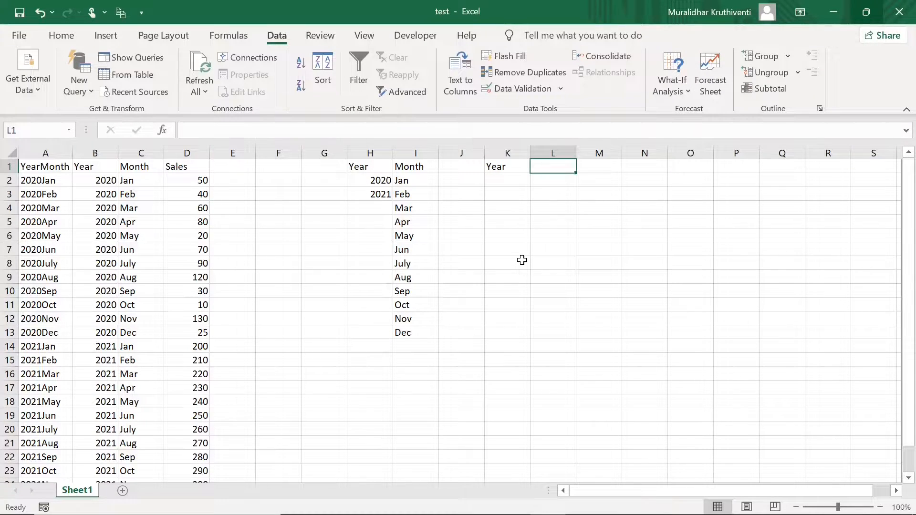
type("Month")
key("Tab")
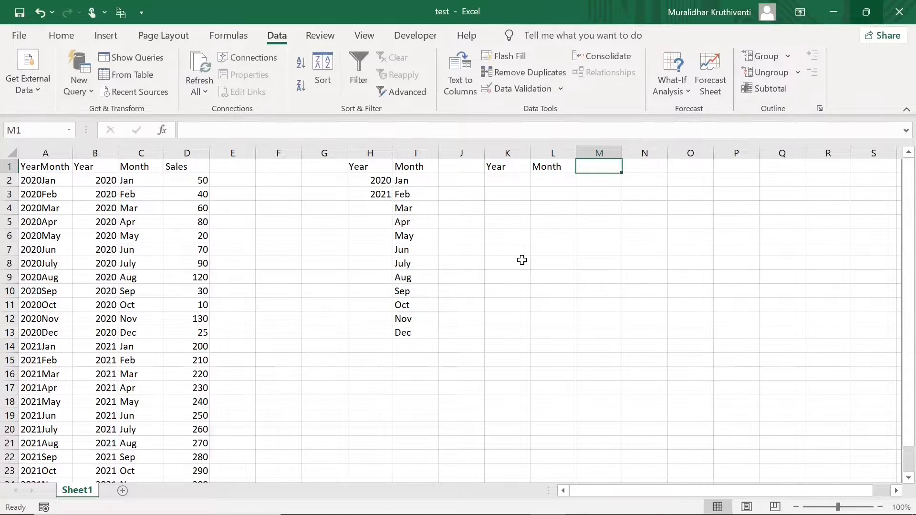
type("Sales")
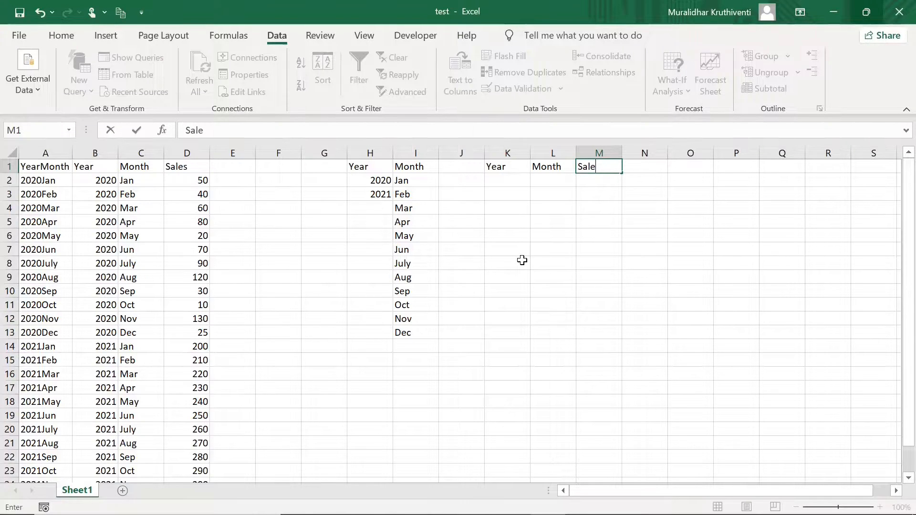
Step: Add list data validation to cell K2 with the source =$H$2:$H$3 and check its drop-down choices
left_click(496, 179)
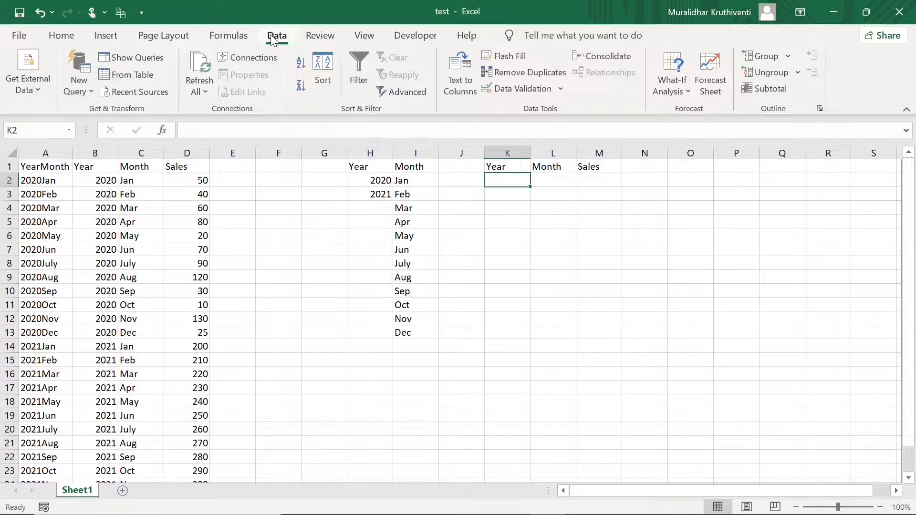
left_click(525, 87)
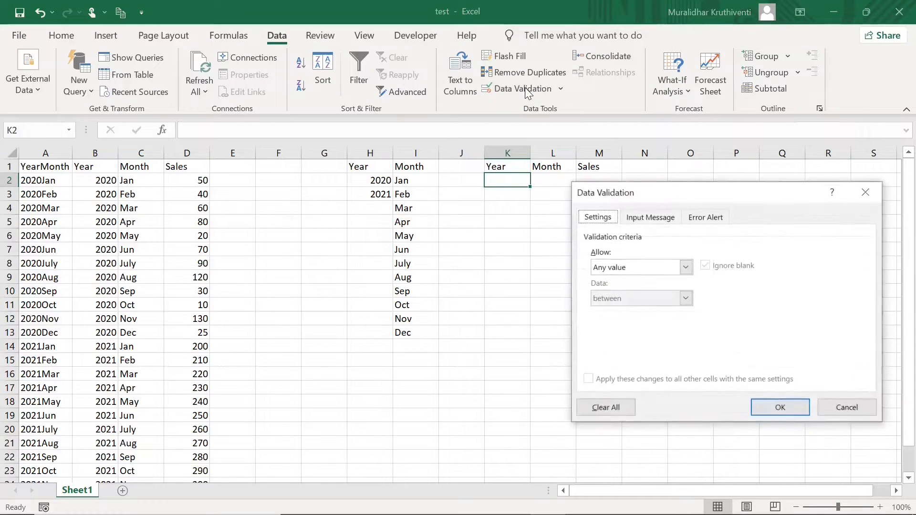
left_click(686, 268)
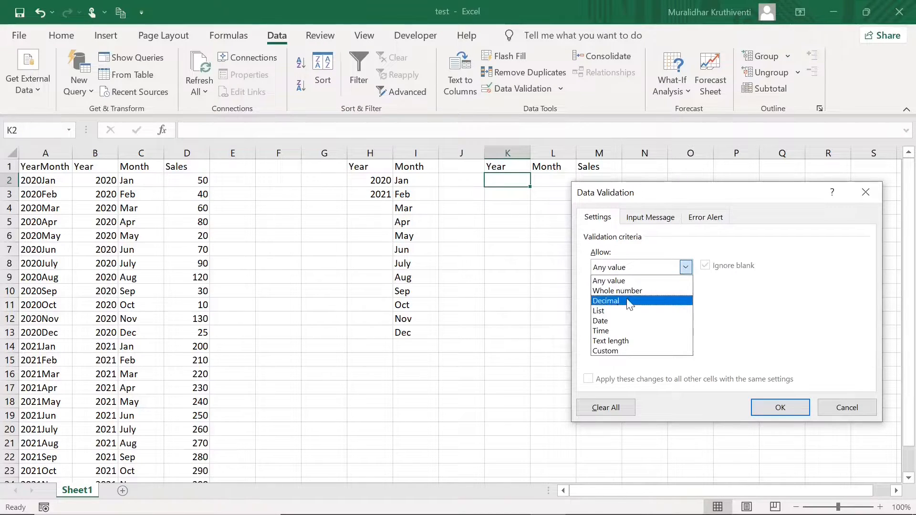
left_click(618, 315)
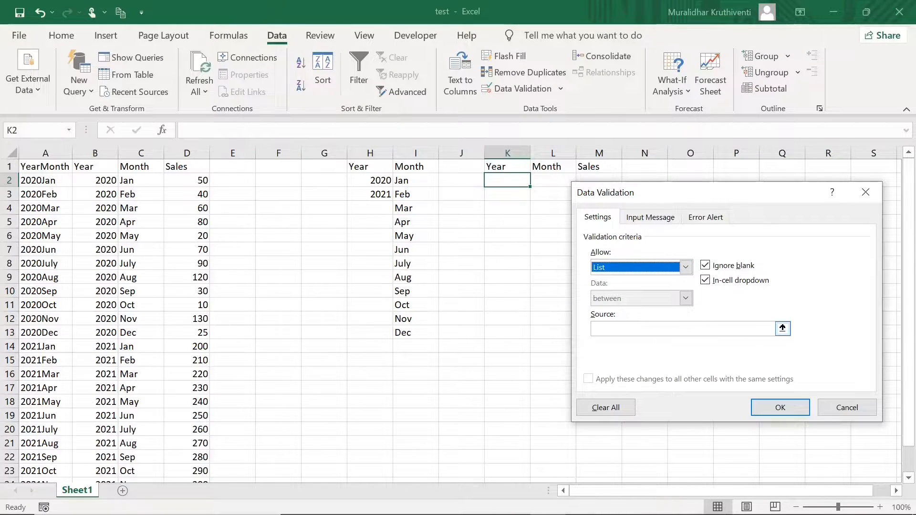
left_click(669, 328)
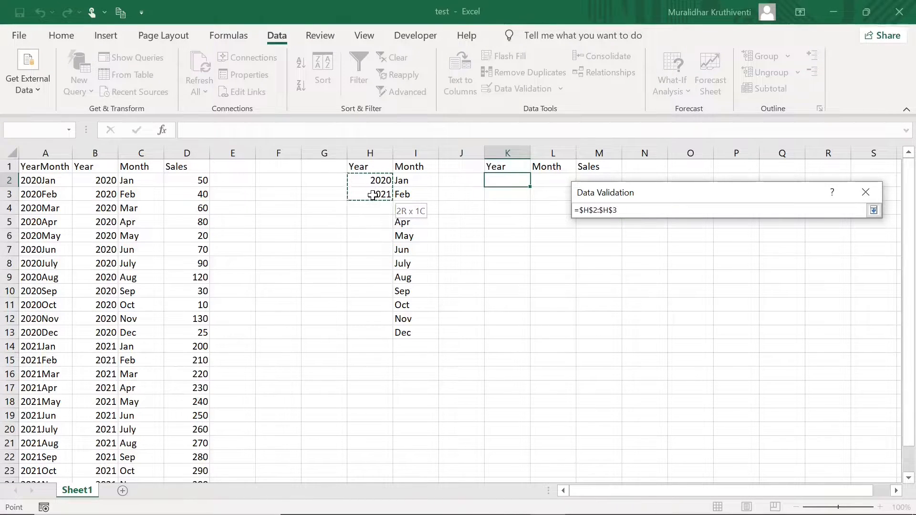
key("Return")
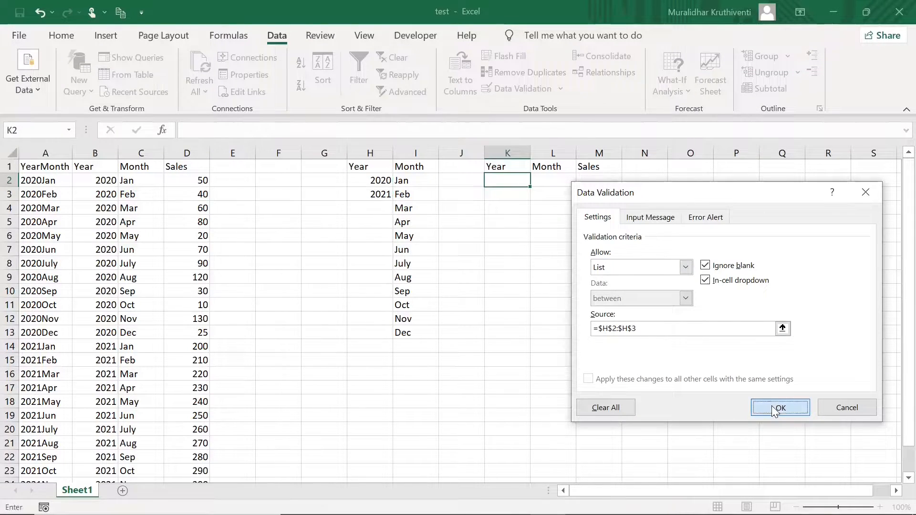
left_click(773, 408)
left_click(537, 181)
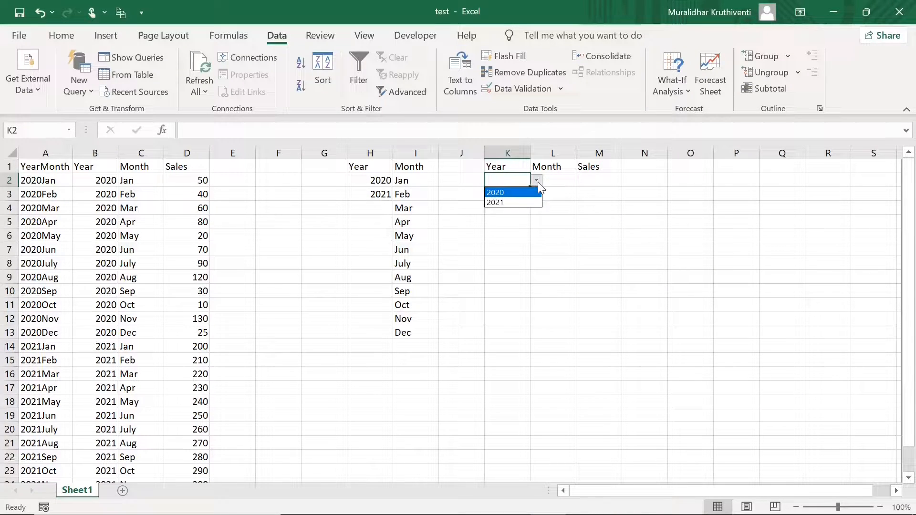
left_click(538, 182)
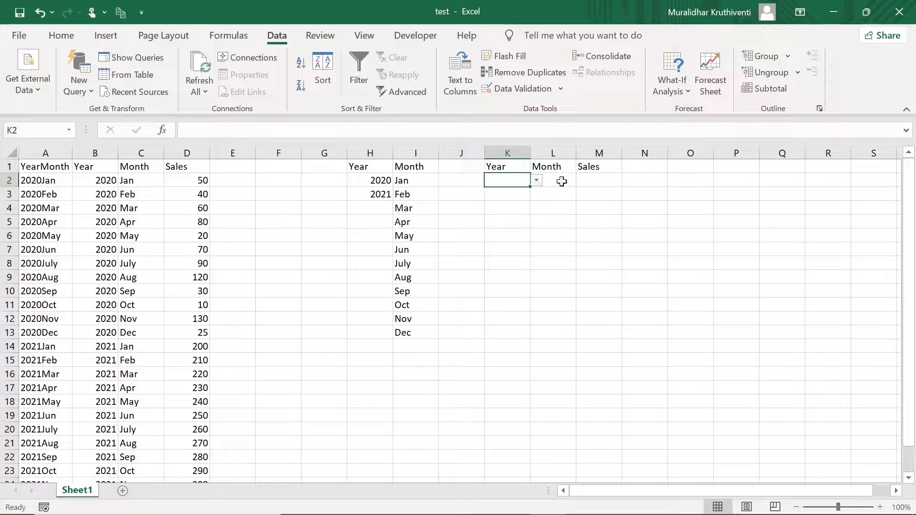
Step: Add list data validation to cell L2 with the source =$I$2:$I$13 and check its drop-down choices
left_click(562, 181)
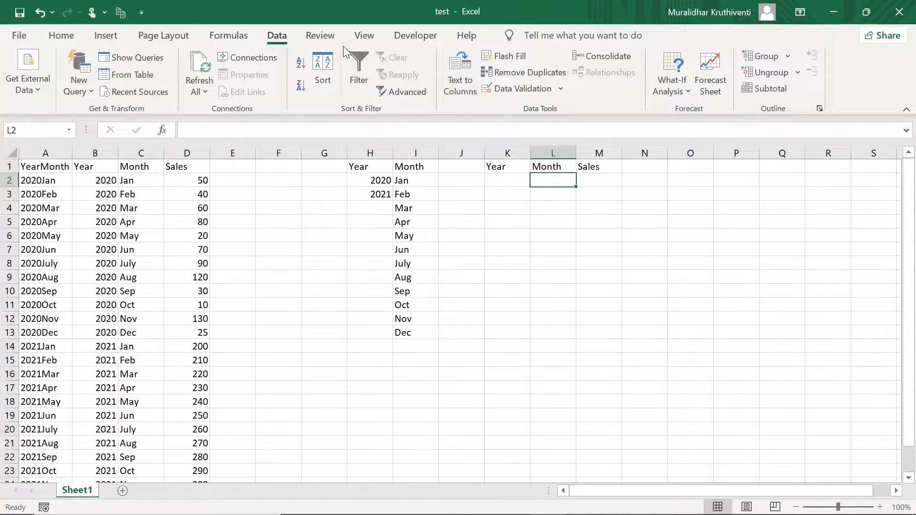
left_click(543, 92)
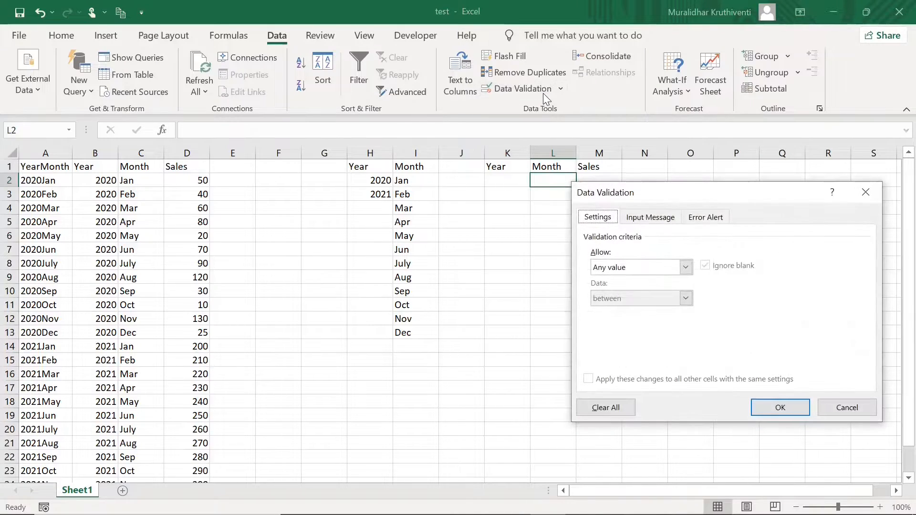
left_click(686, 267)
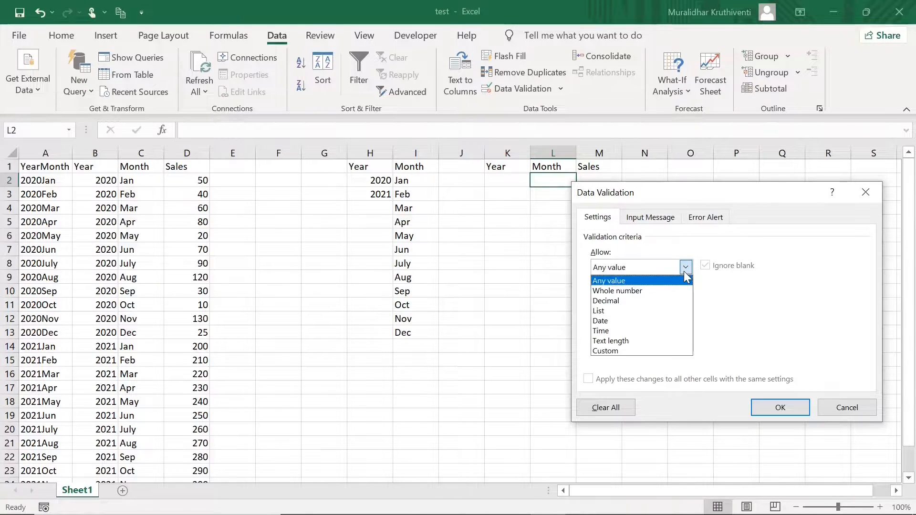
left_click(643, 311)
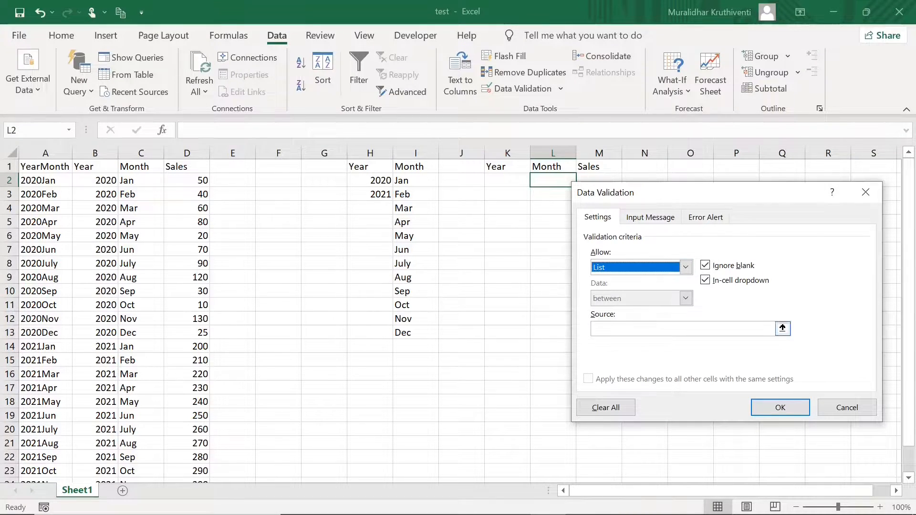
left_click(668, 329)
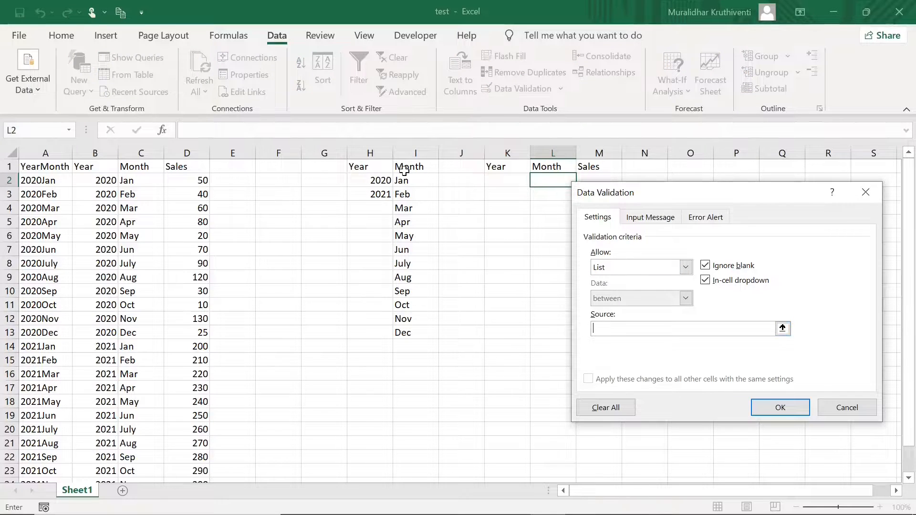
left_click_drag(406, 179, 421, 326)
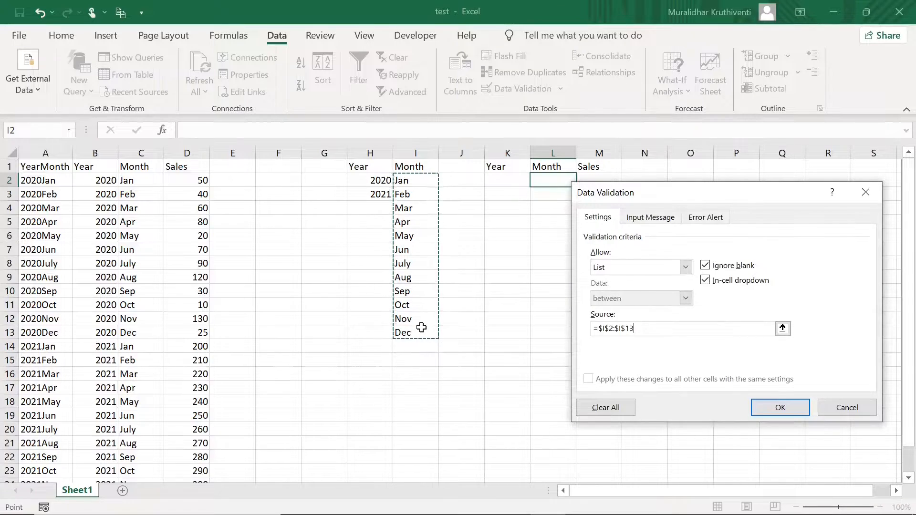
left_click(780, 409)
left_click(582, 181)
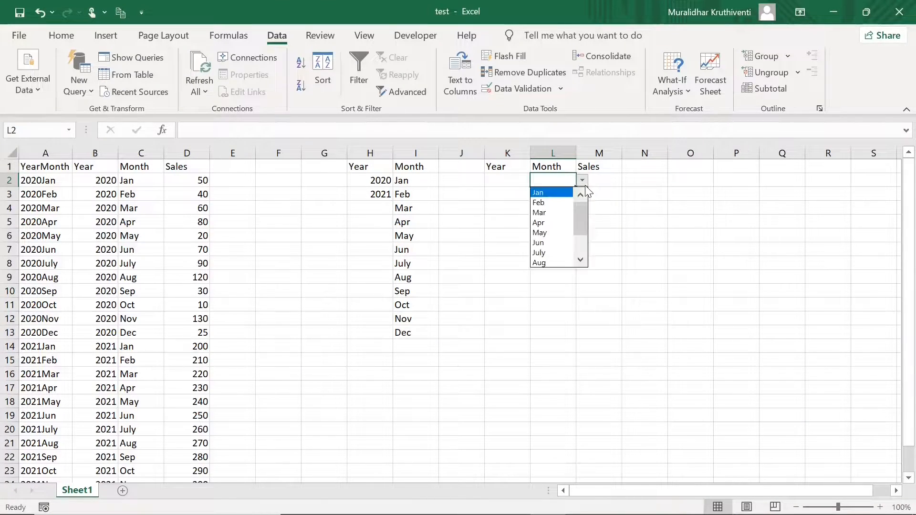
left_click_drag(577, 222, 578, 196)
left_click(583, 179)
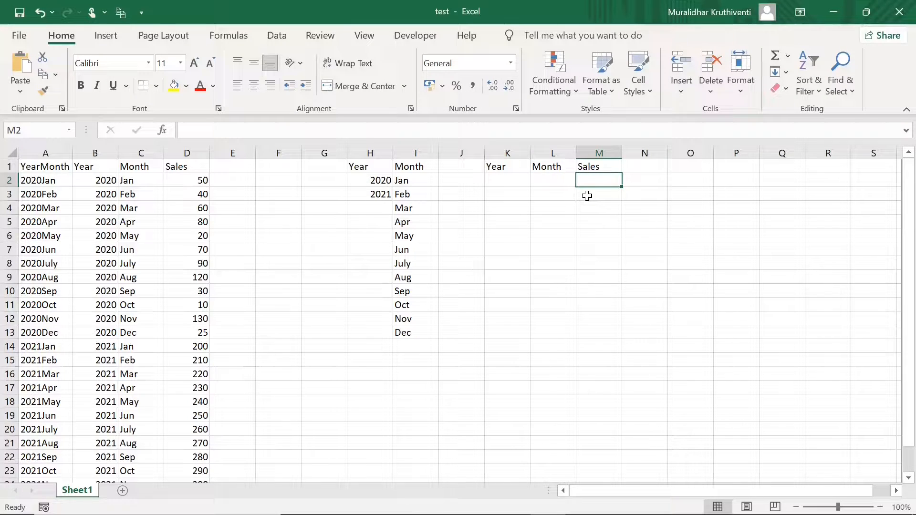
Step: Enter the formula =VLOOKUP(K2&L2,A1:D25,4,0) in cell M2 to look up the sales for the chosen year and month
type("=")
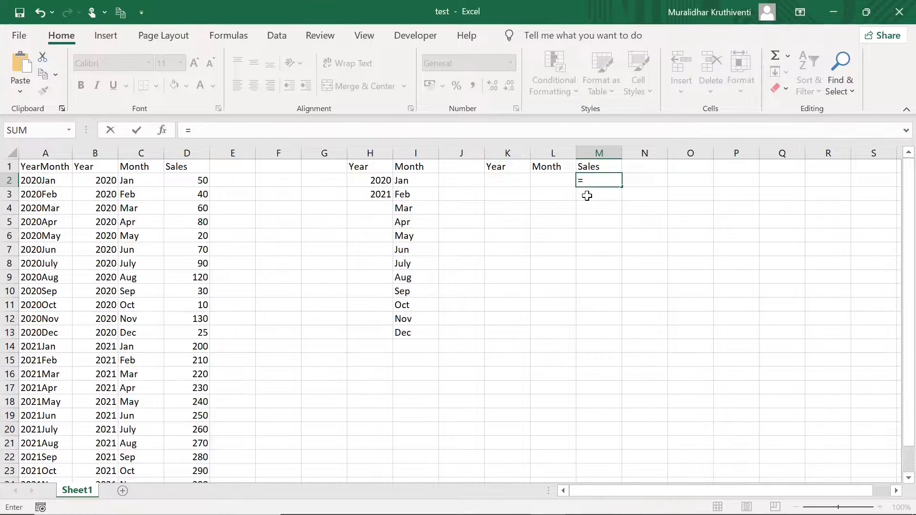
type("vlookup")
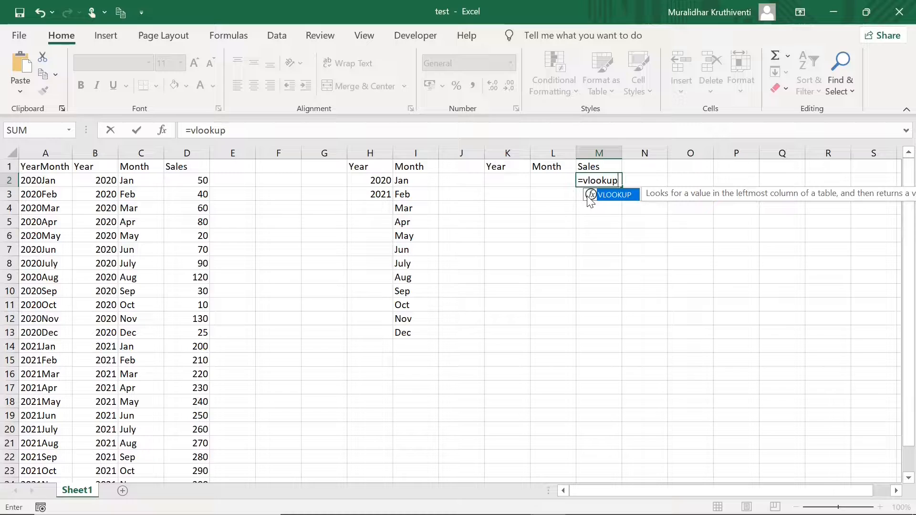
type("(")
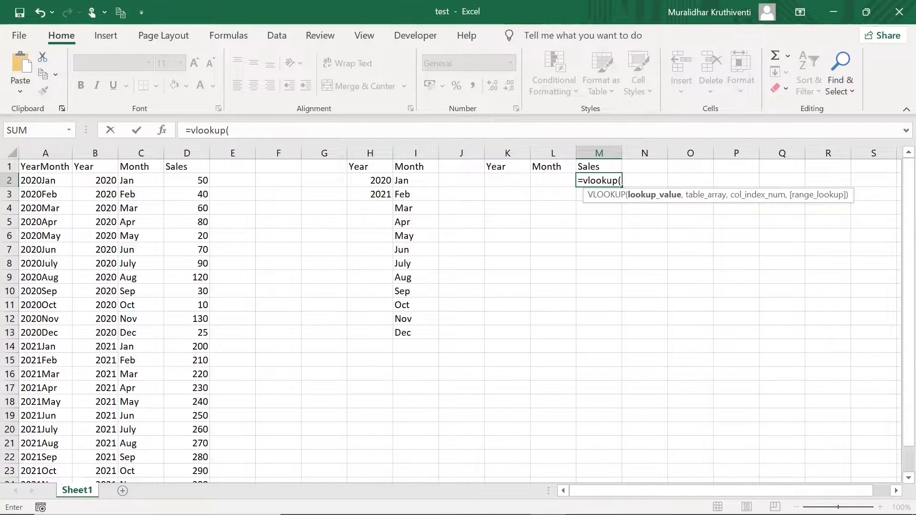
left_click(518, 180)
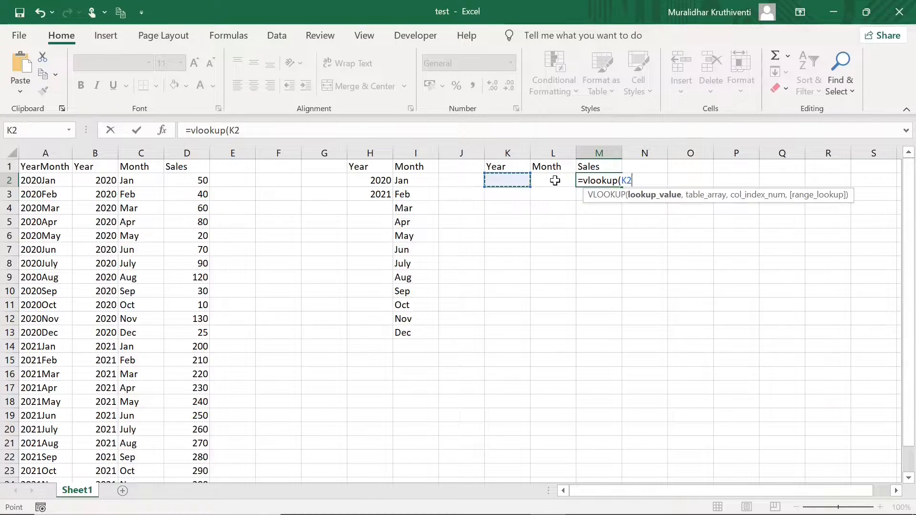
type("&")
left_click(555, 181)
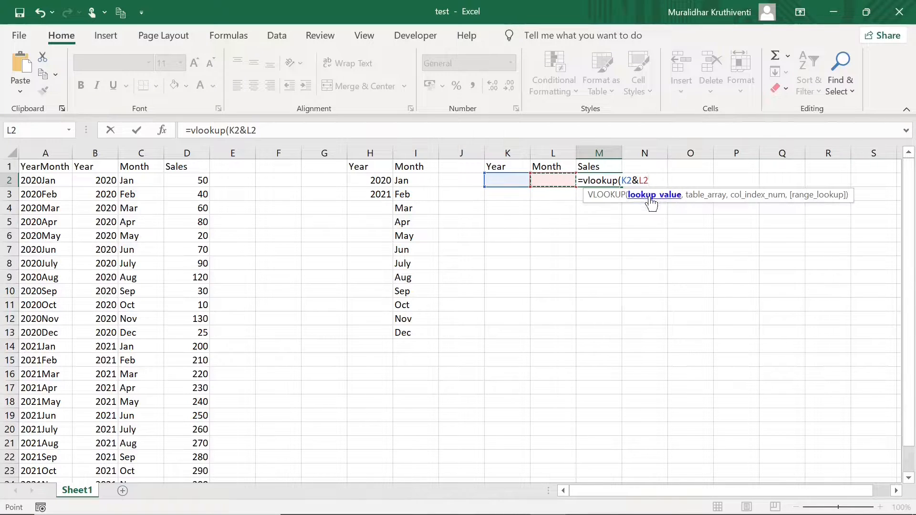
type(",")
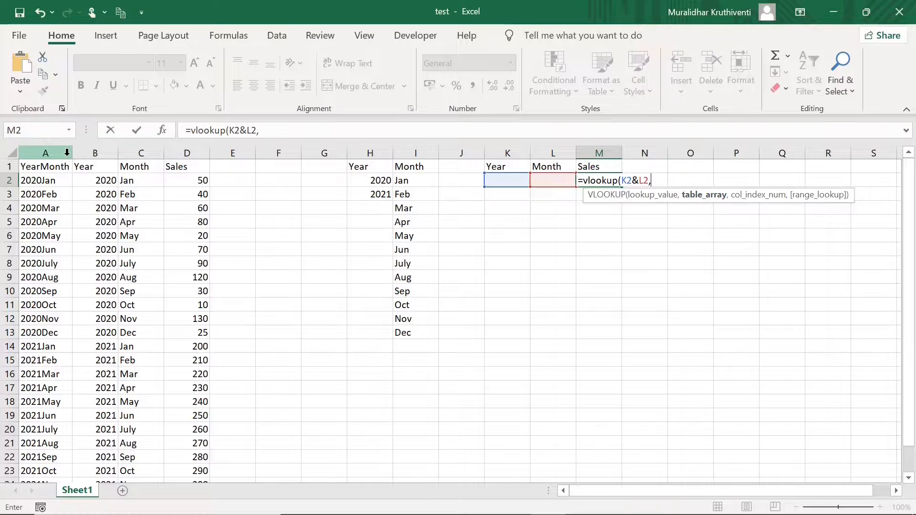
left_click_drag(40, 167, 196, 441)
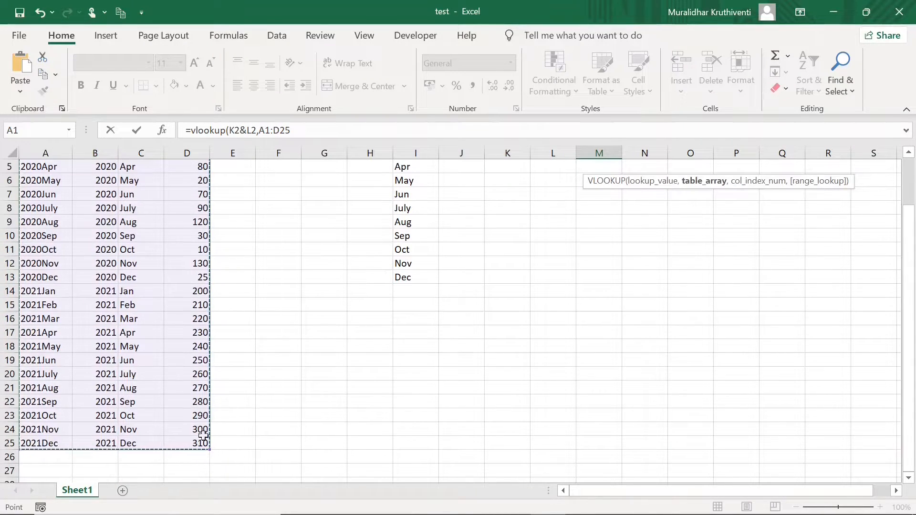
left_click_drag(912, 279, 912, 203)
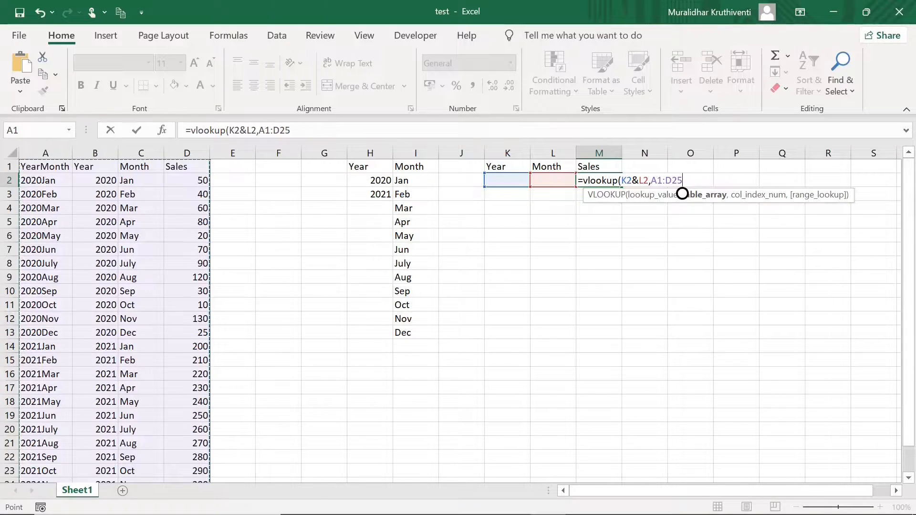
type(",4")
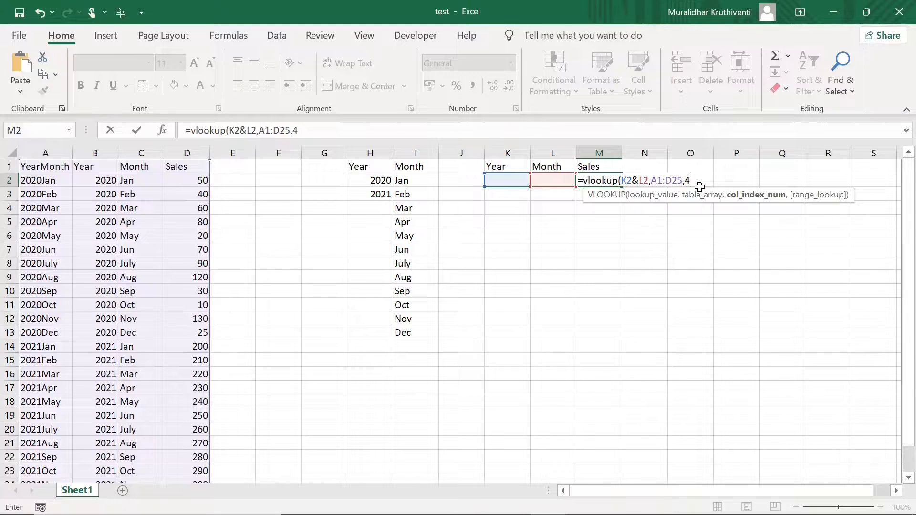
type(",")
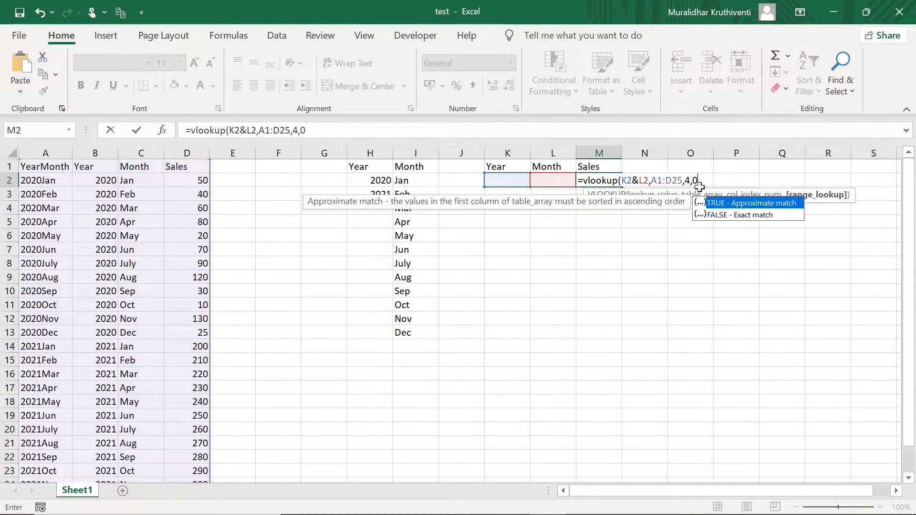
type("0)")
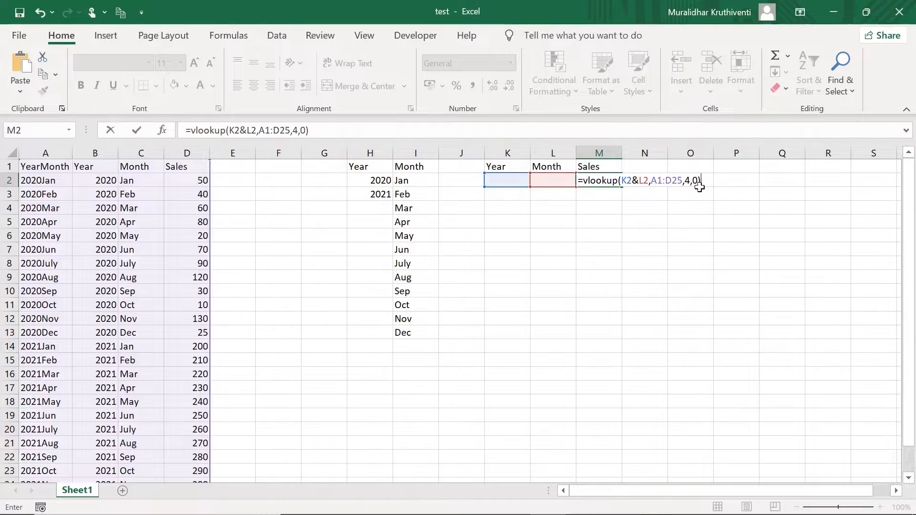
key("Return")
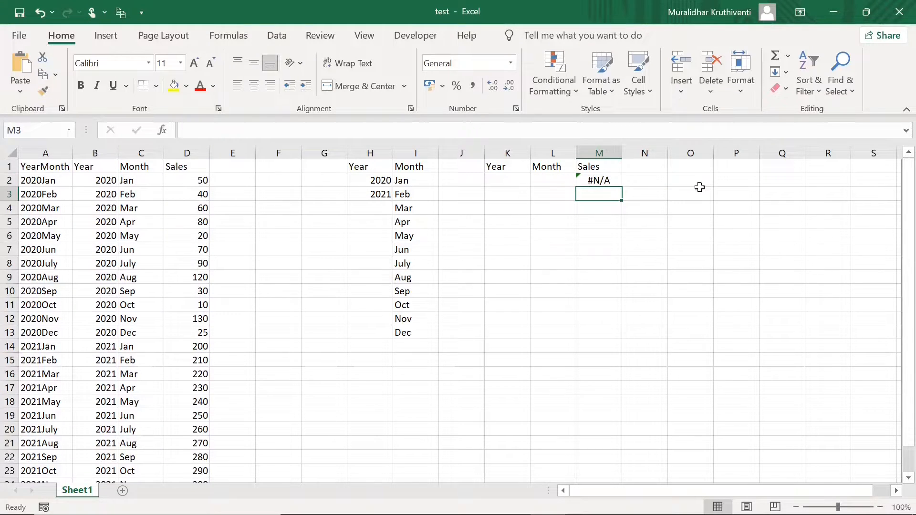
Step: Choose 2020 in cell K2 and May in cell L2, and compare the returned sales with row 6 of the table
left_click(505, 179)
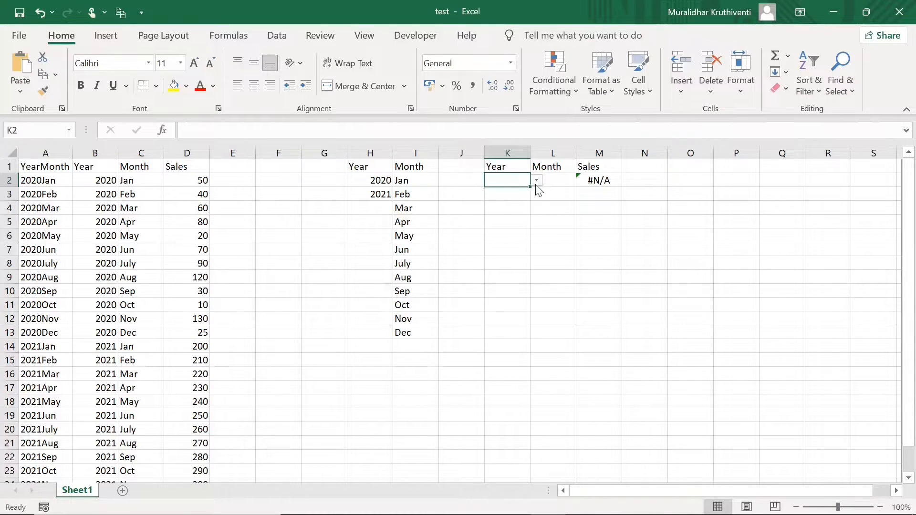
left_click(538, 182)
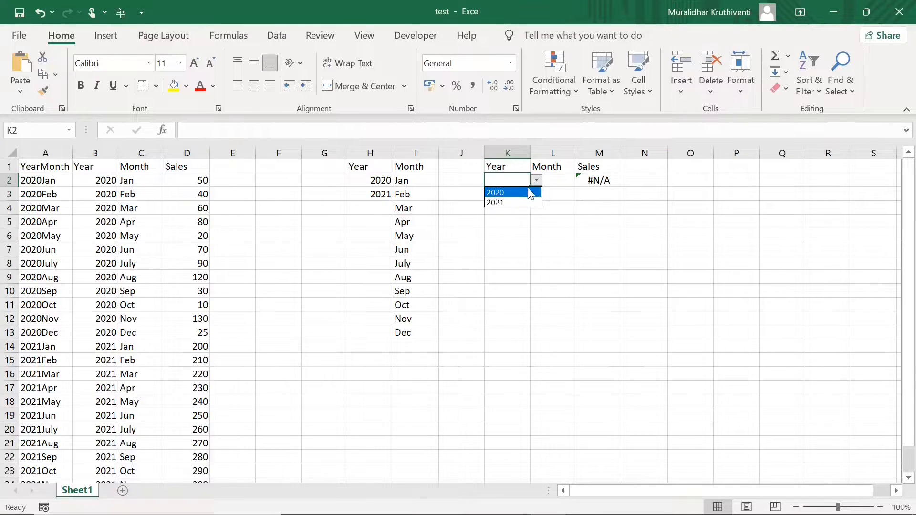
left_click(514, 193)
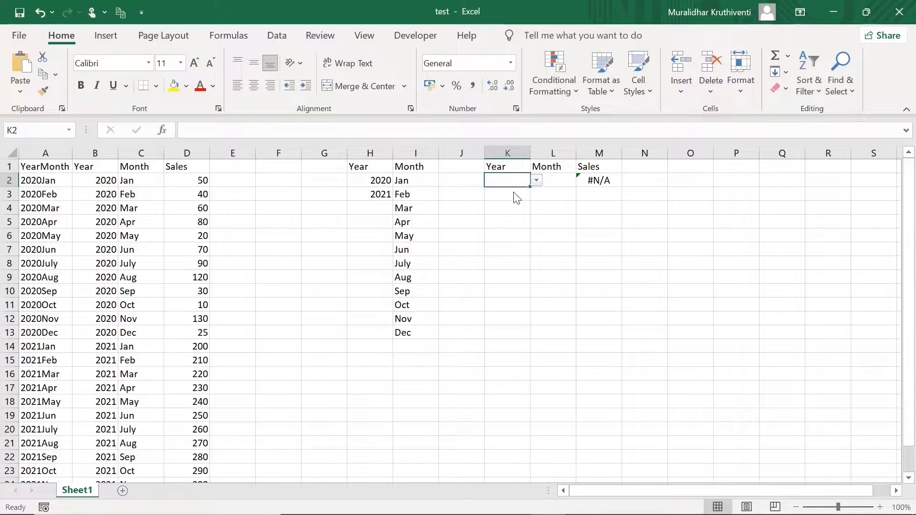
left_click(568, 183)
left_click(582, 182)
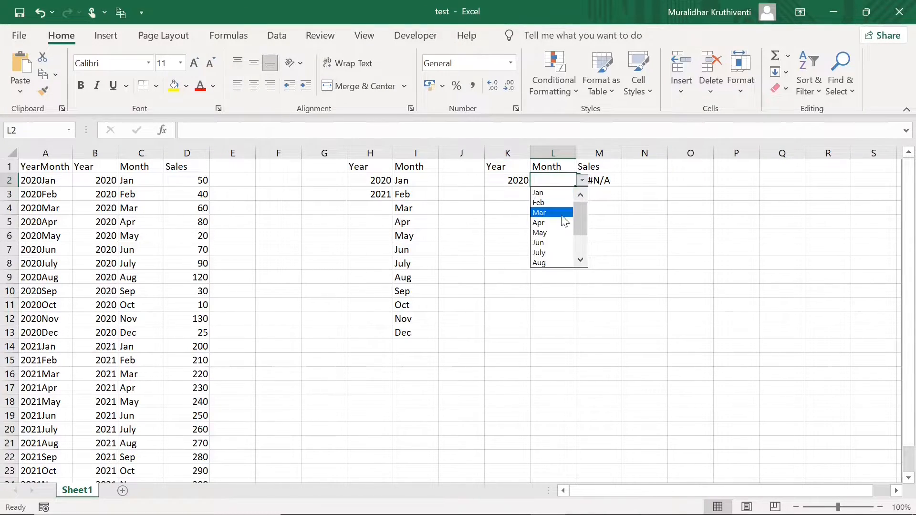
left_click(553, 233)
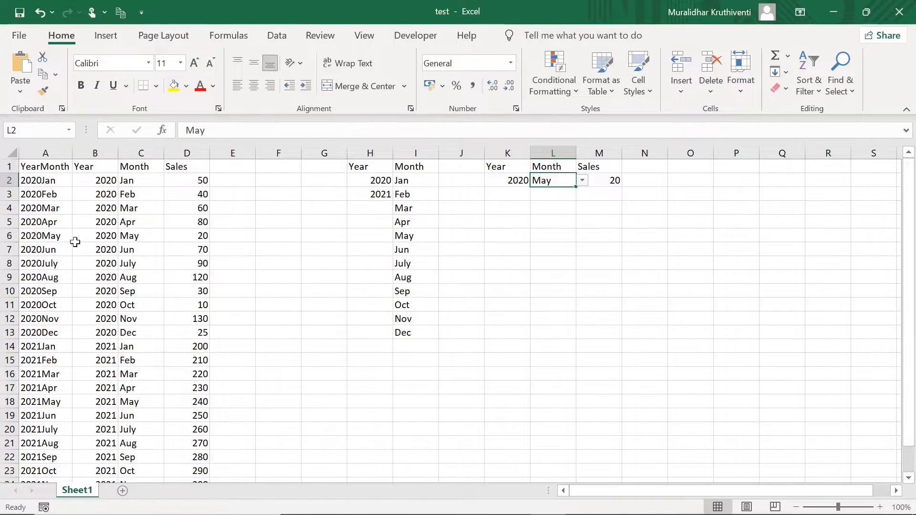
left_click(9, 236)
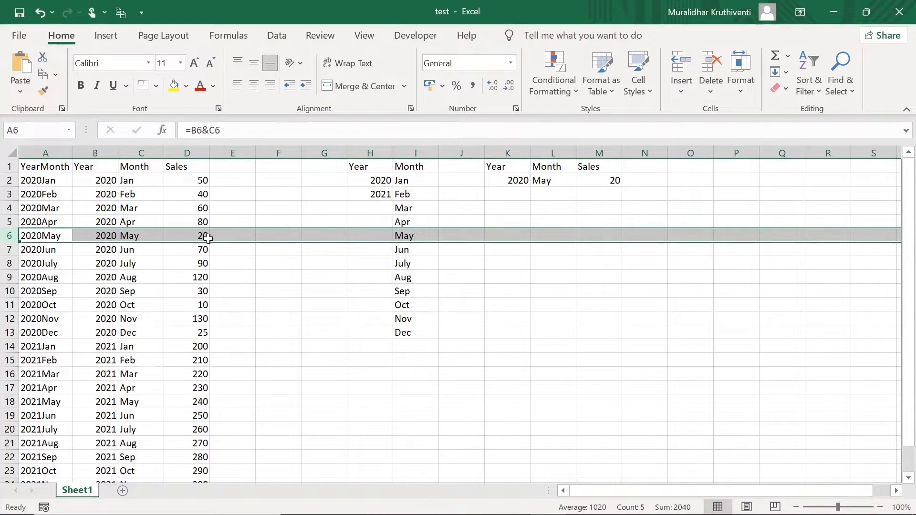
Step: Change the year in cell K2 to 2021 and compare the returned sales with row 18 of the table
left_click(521, 178)
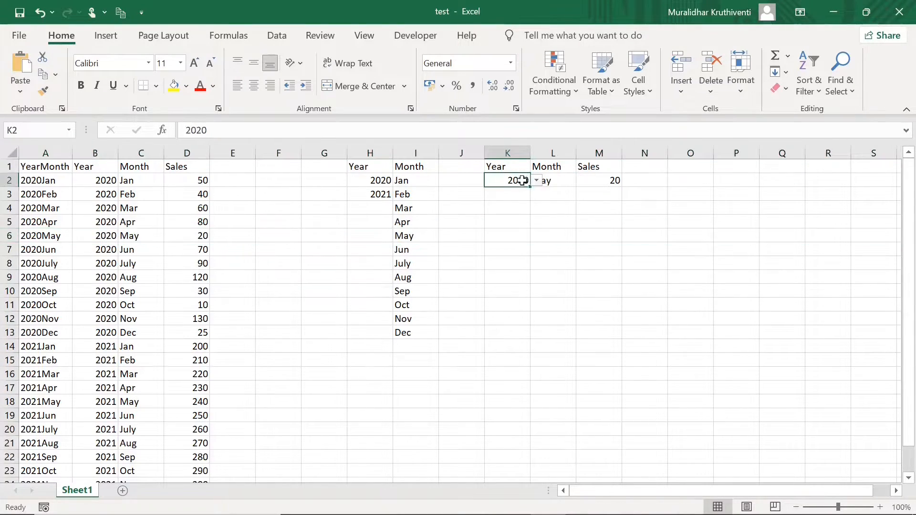
left_click(536, 181)
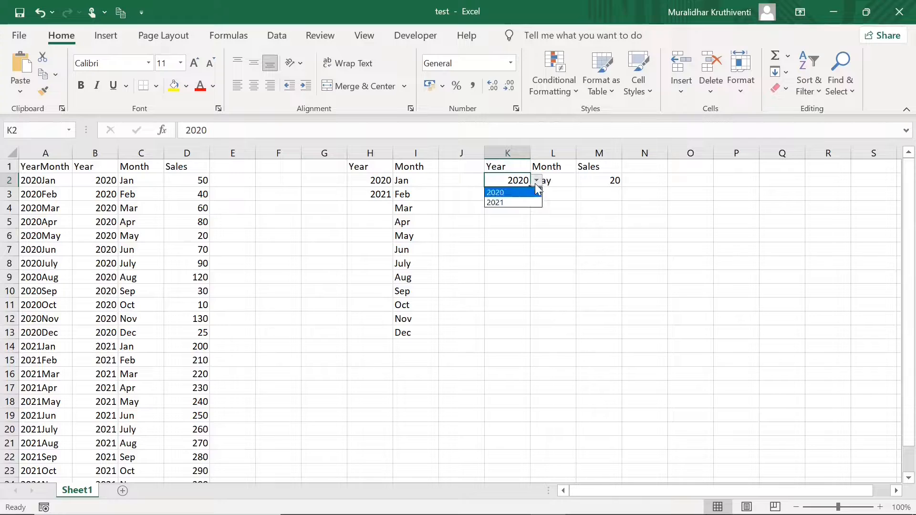
left_click(511, 203)
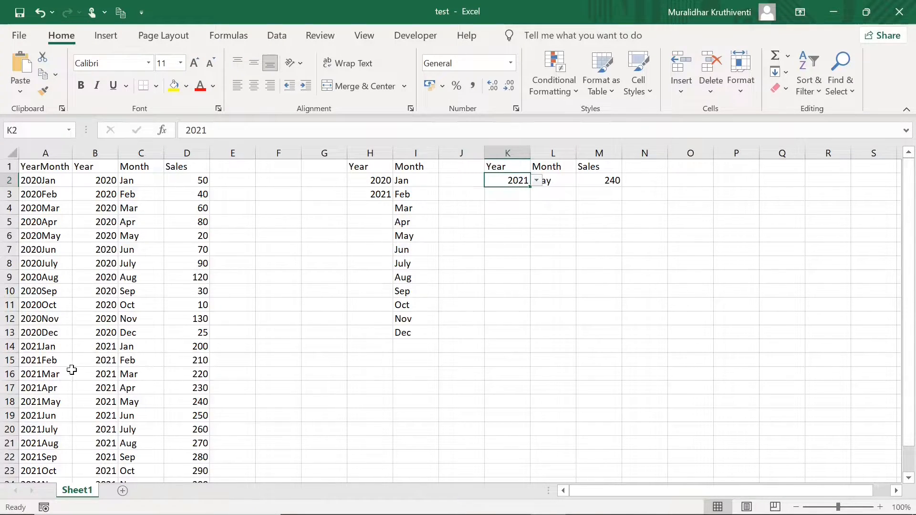
left_click(10, 403)
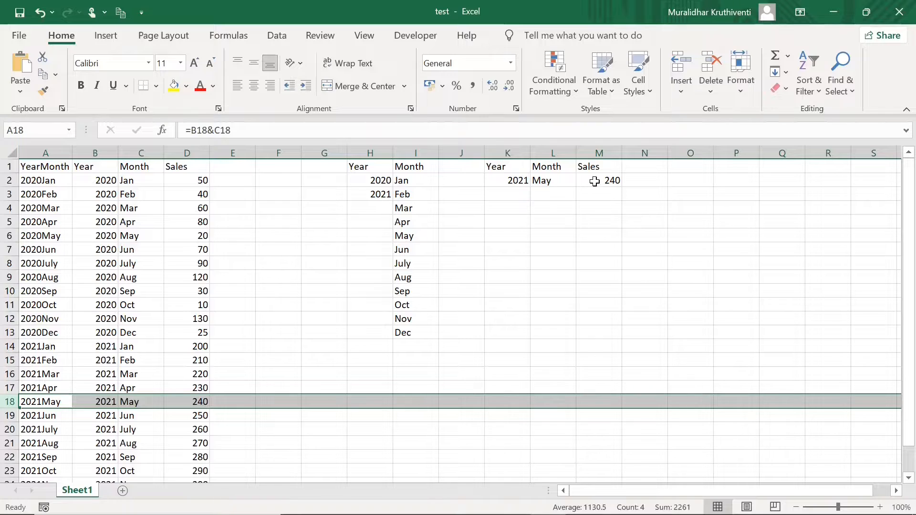
left_click(598, 207)
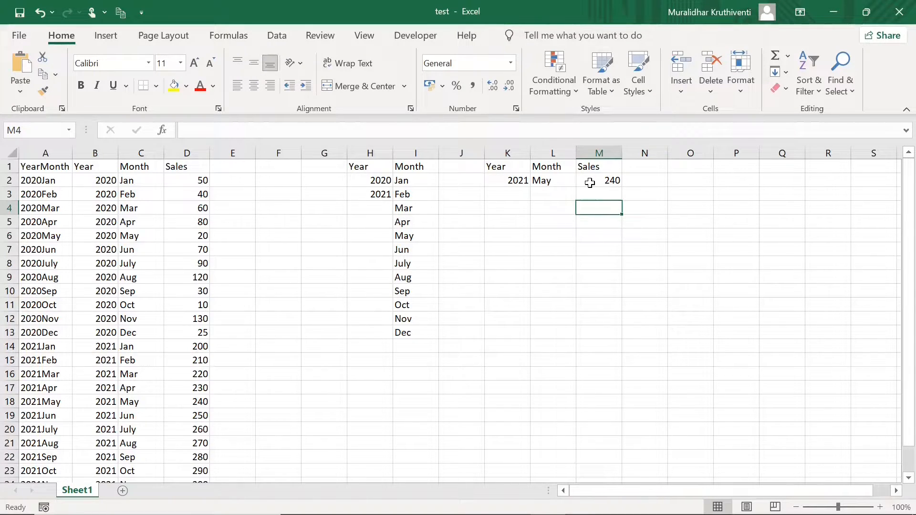
Step: Review the year choices in the drop-down of cell K2
left_click(507, 183)
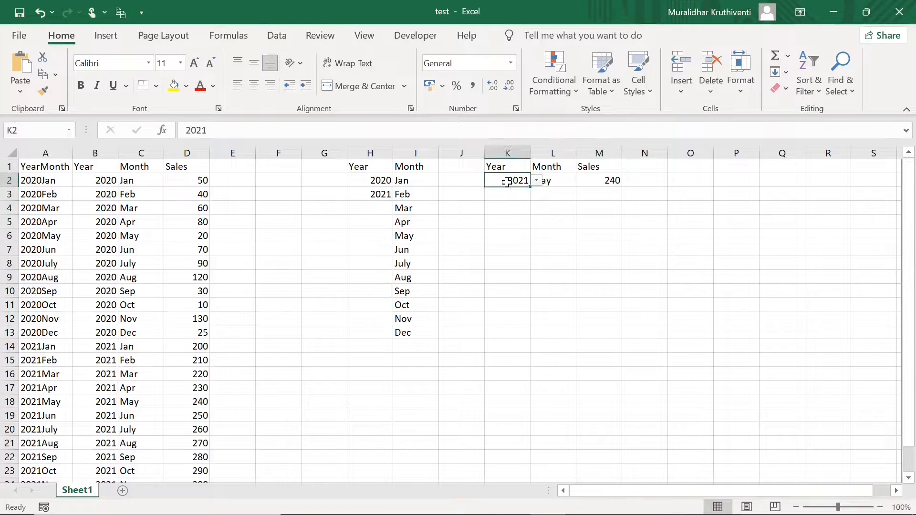
left_click(536, 183)
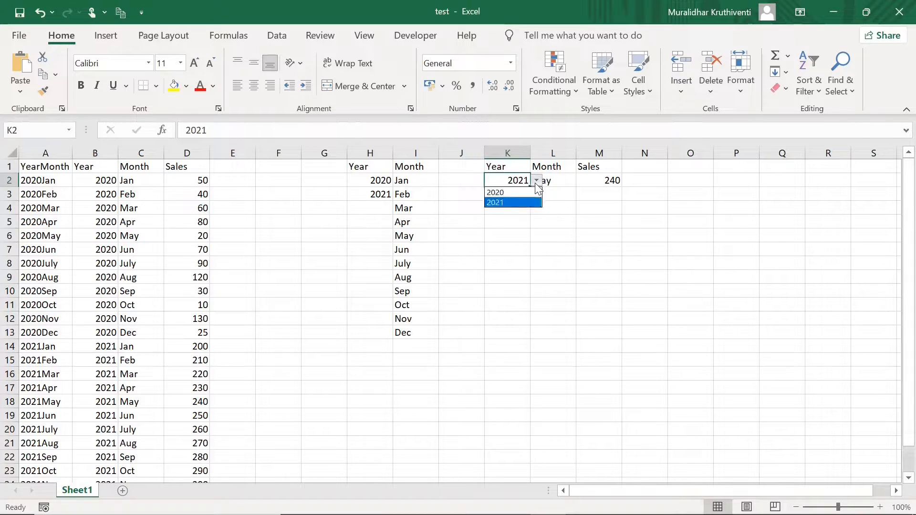
left_click(535, 183)
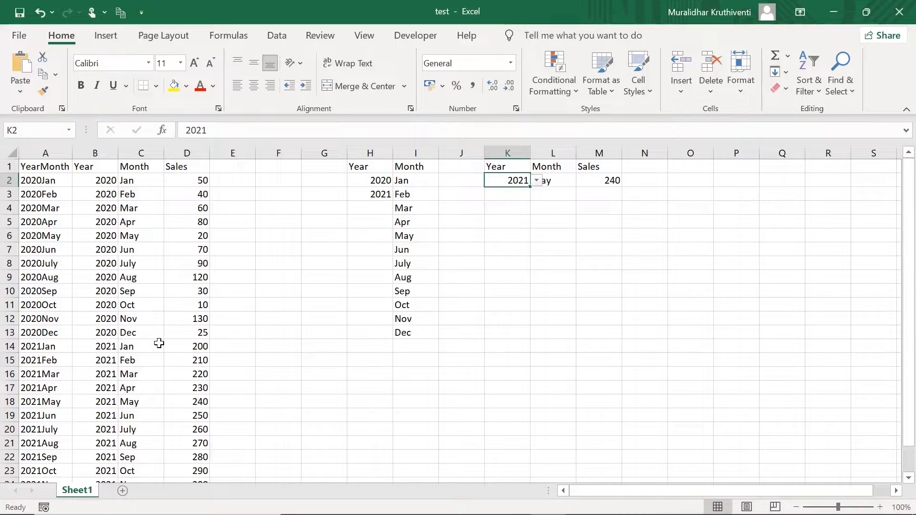
left_click(538, 181)
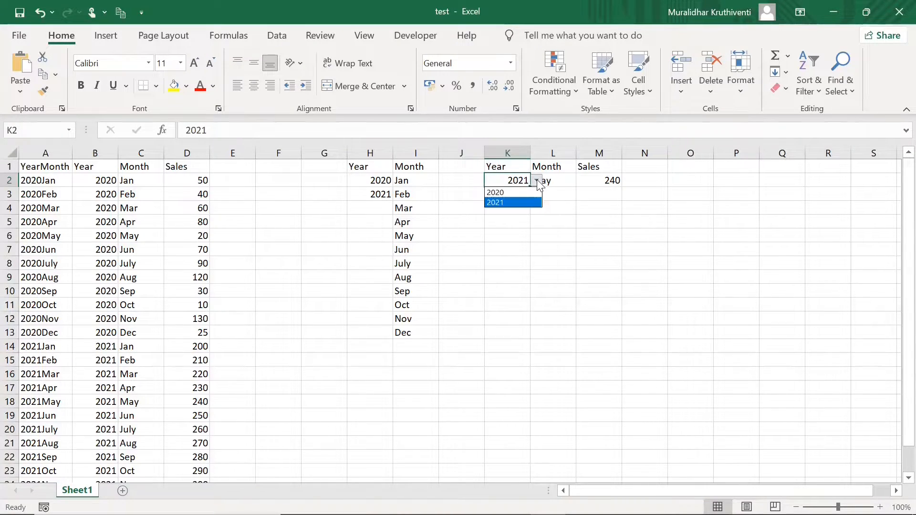
left_click(538, 182)
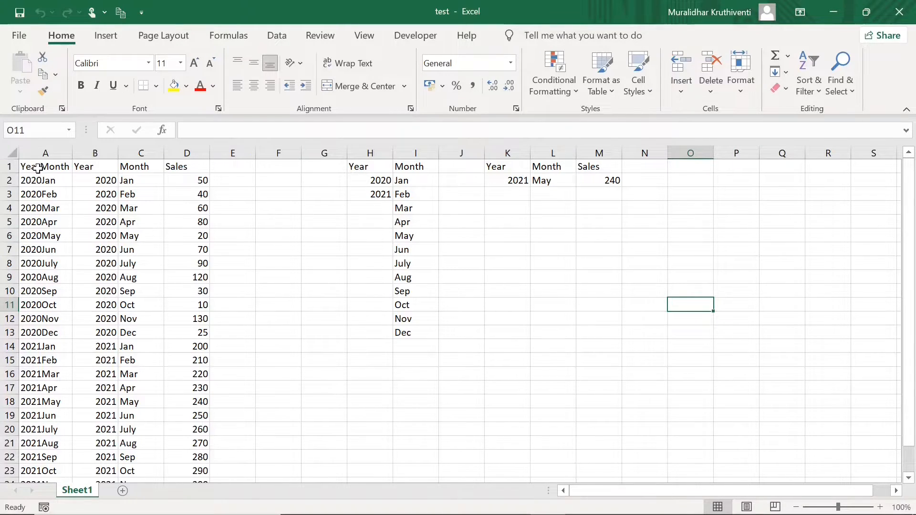
Step: Copy the table A1:D25, paste it transposed at cell A33 and centre the pasted cells horizontally
left_click_drag(37, 168, 187, 388)
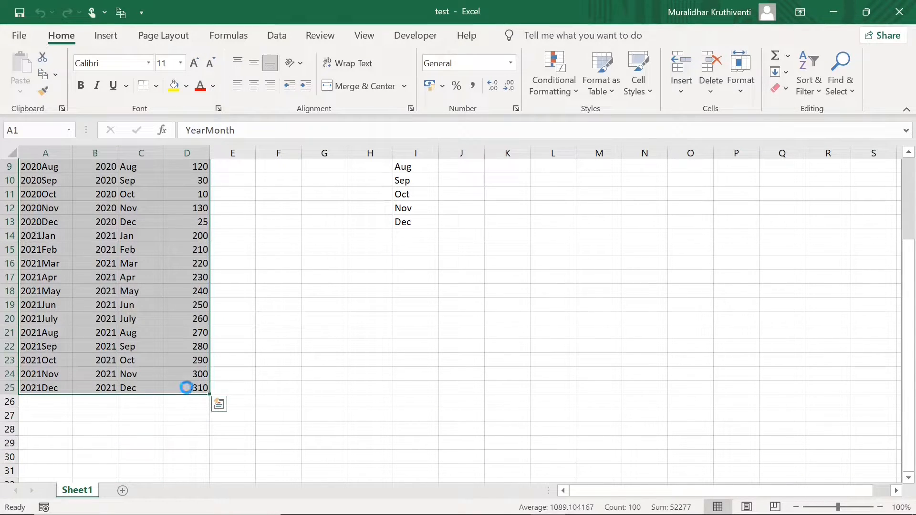
key("ctrl+c")
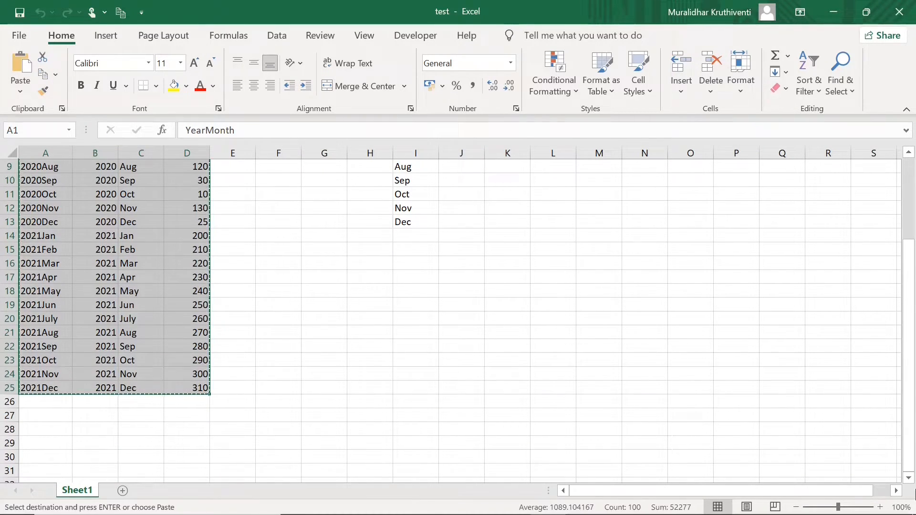
left_click(910, 478)
scroll(910, 478, "down", 4)
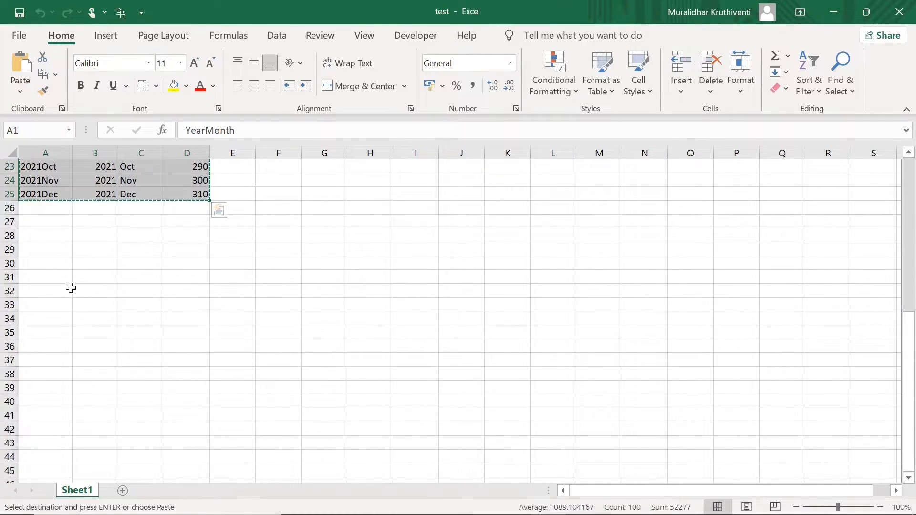
left_click(47, 305)
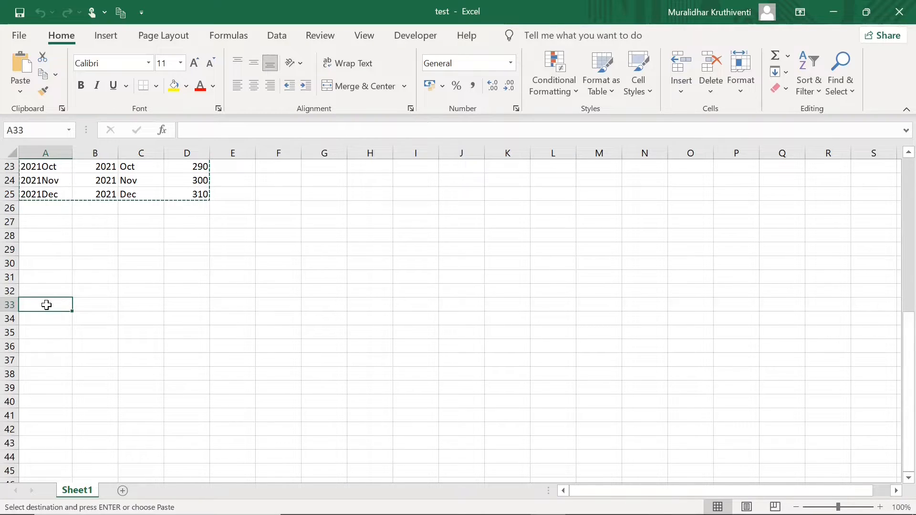
right_click(47, 306)
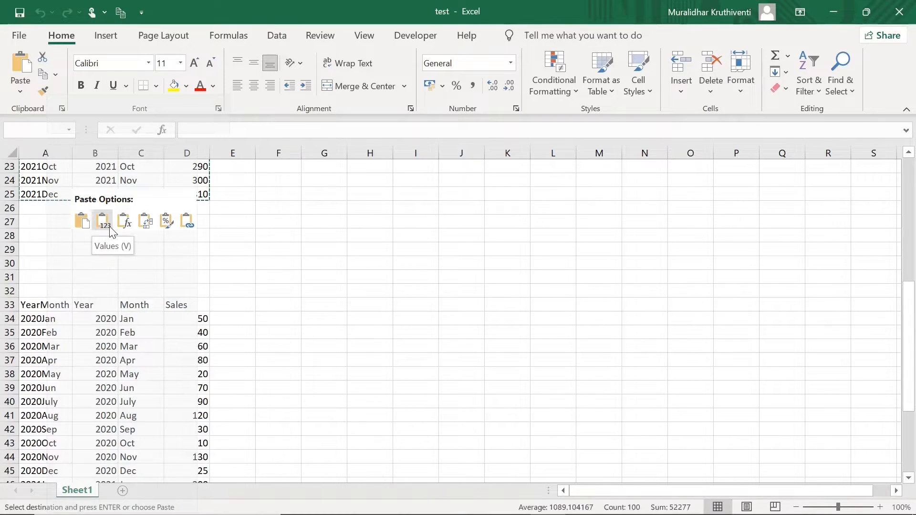
left_click(146, 222)
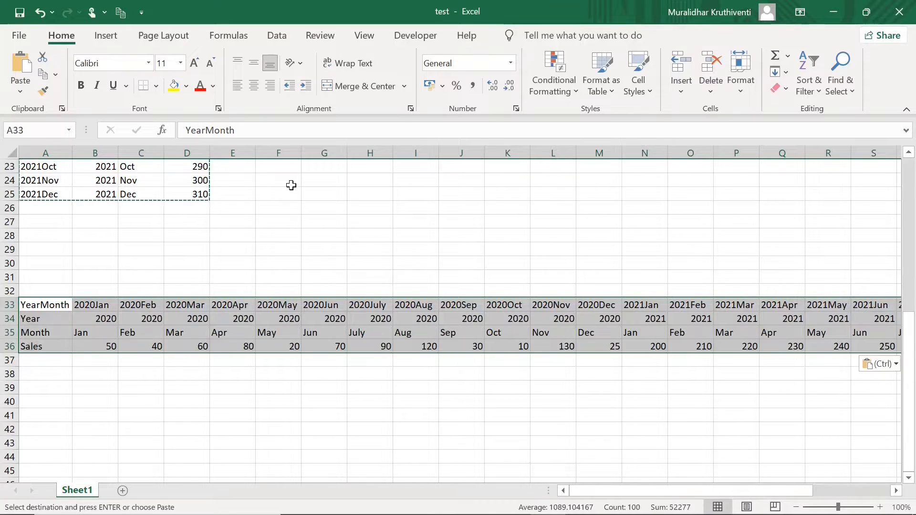
left_click(253, 87)
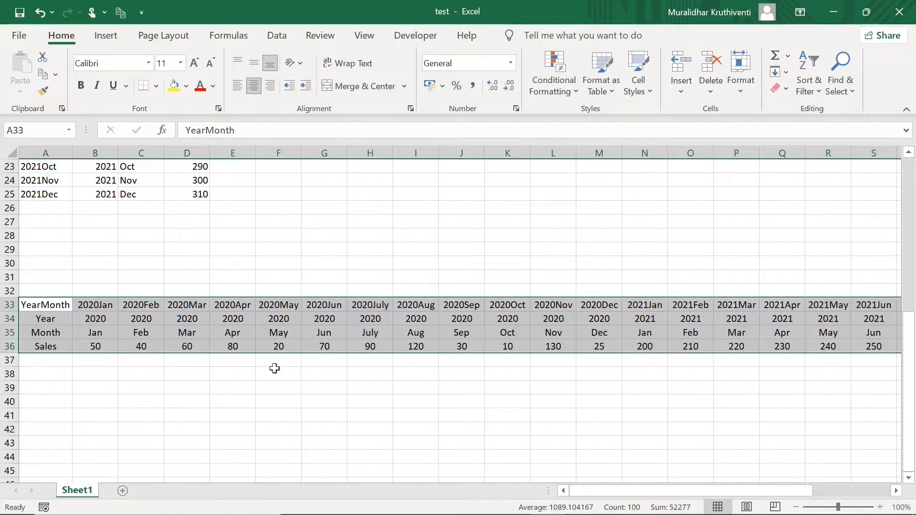
left_click(188, 402)
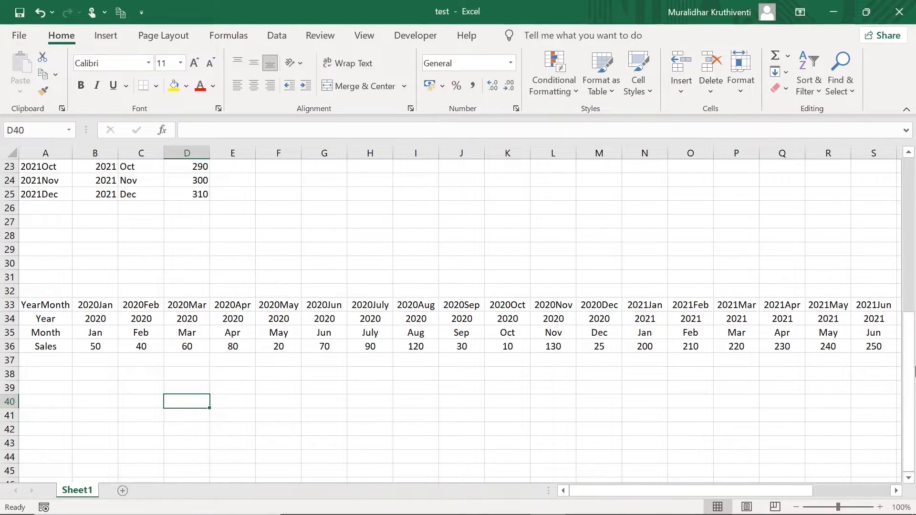
Step: Copy the lookup block K1:M2 and paste it below the transposed table, starting at cell F40
left_click_drag(912, 370, 908, 196)
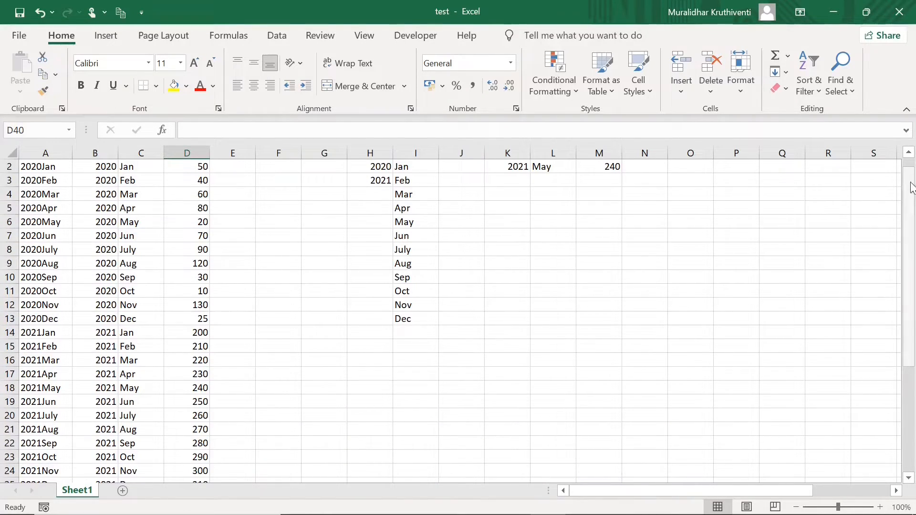
left_click_drag(908, 184, 910, 162)
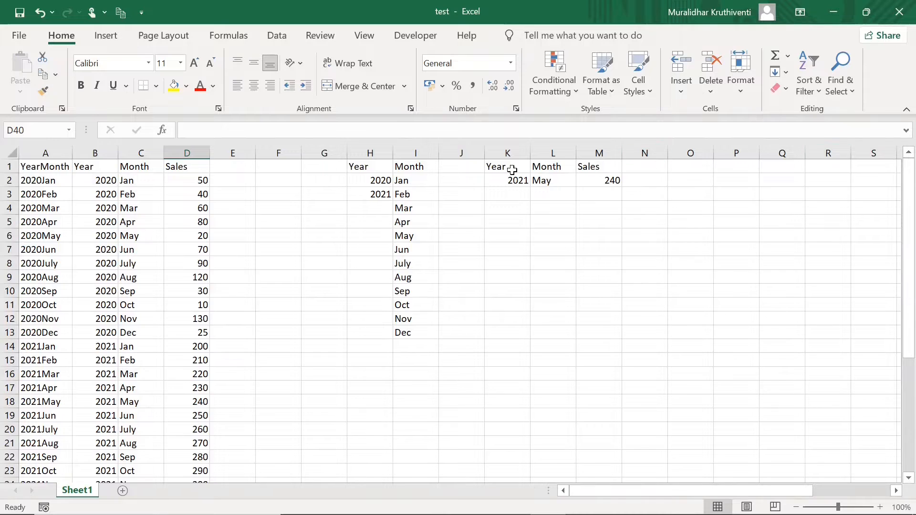
left_click_drag(498, 169, 607, 179)
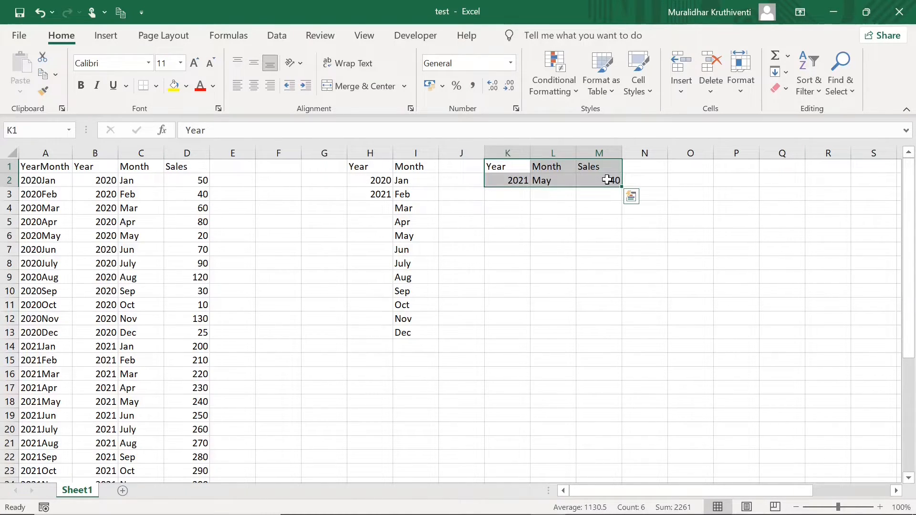
key("ctrl+c")
key("ctrl+q")
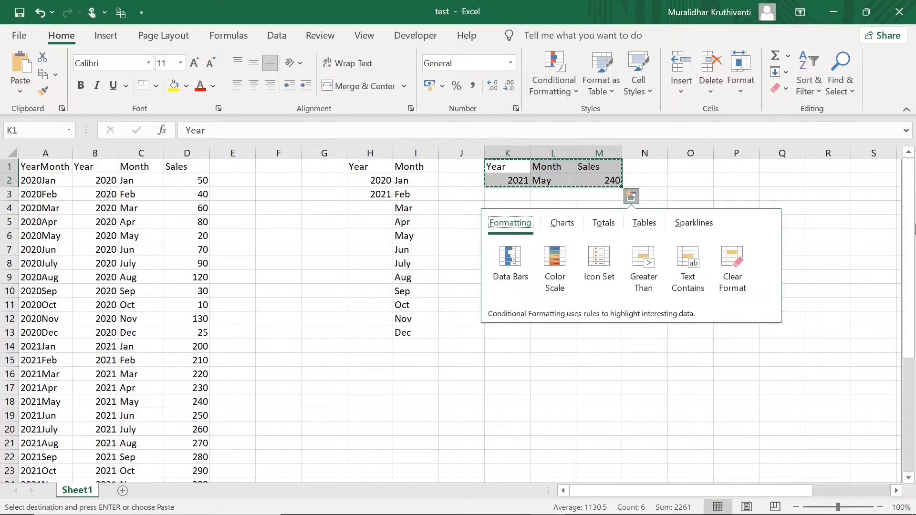
left_click_drag(911, 246, 914, 377)
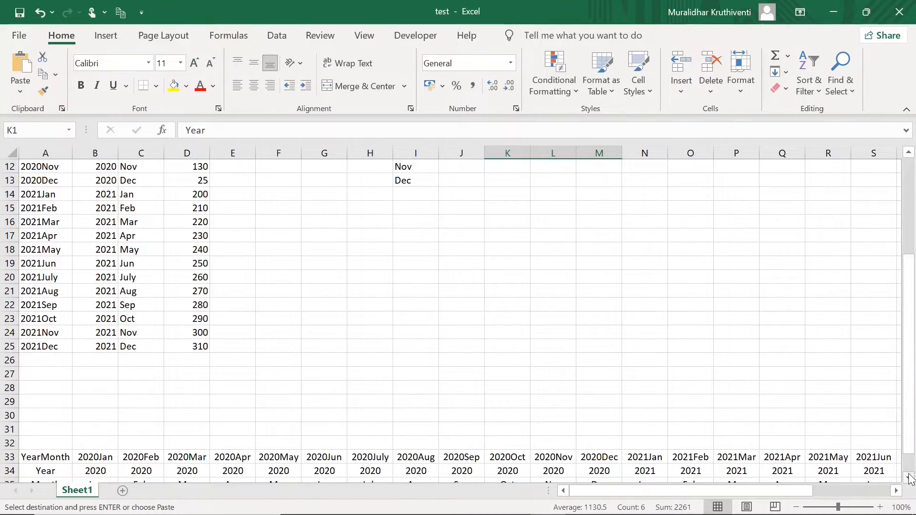
left_click(910, 478)
left_click(910, 478)
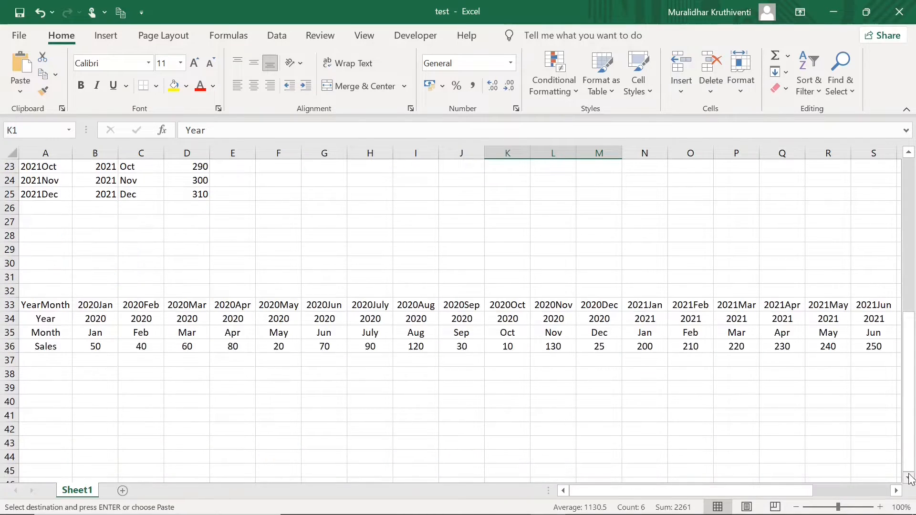
left_click(283, 390)
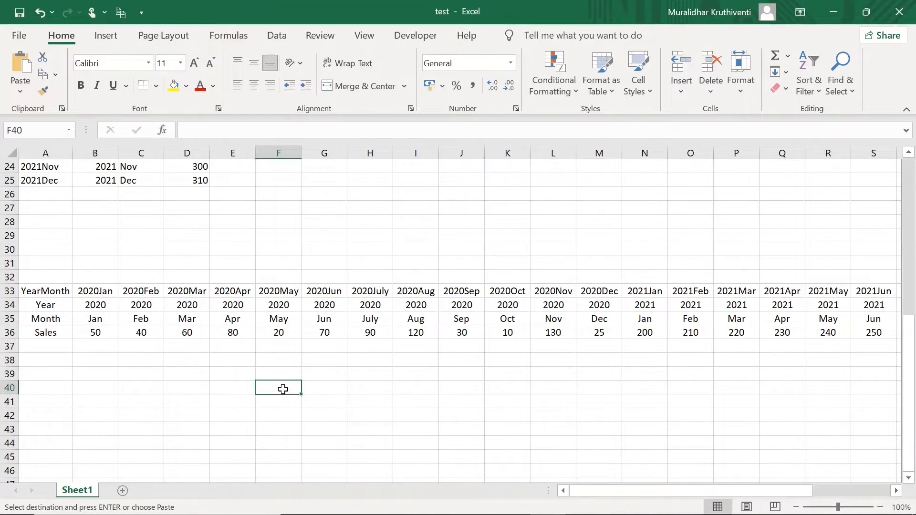
key("ctrl+v")
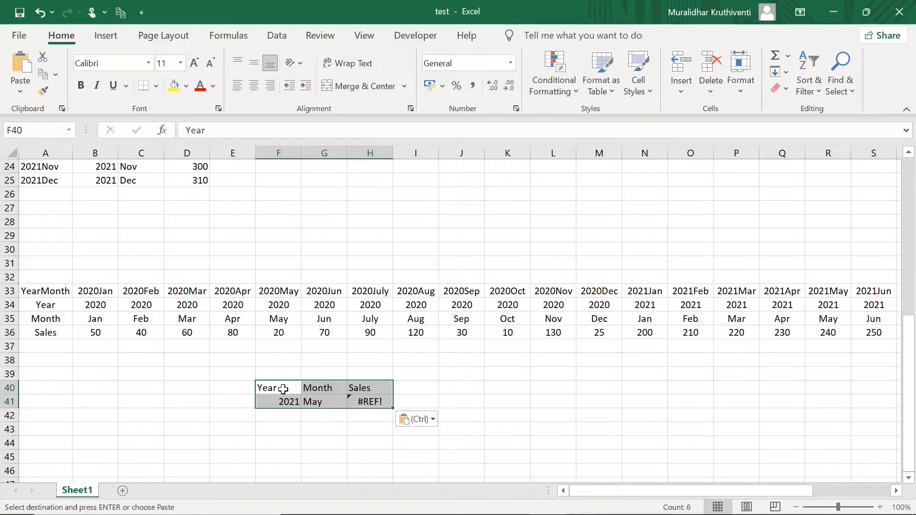
Step: Change the function in cell H41 from VLOOKUP to HLOOKUP, checking its lookup value, row index and range lookup arguments
left_click(376, 402)
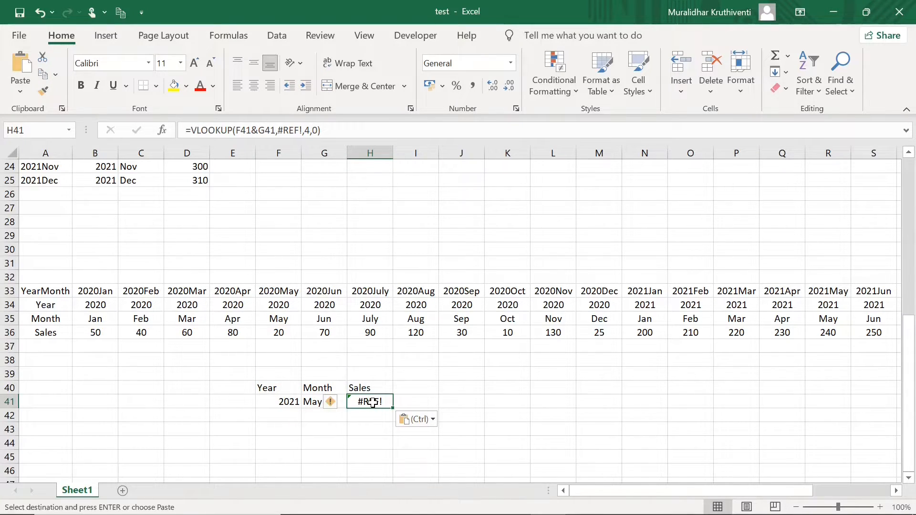
double_click(373, 403)
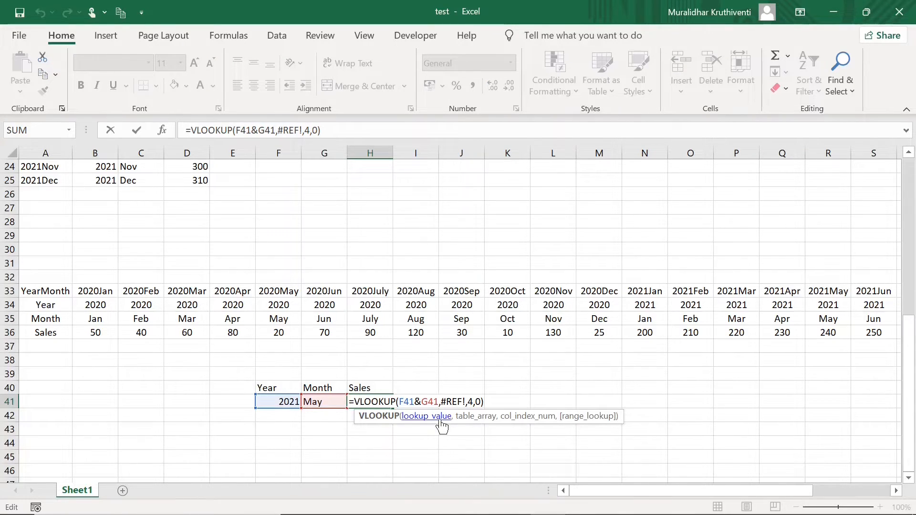
key("BackSpace")
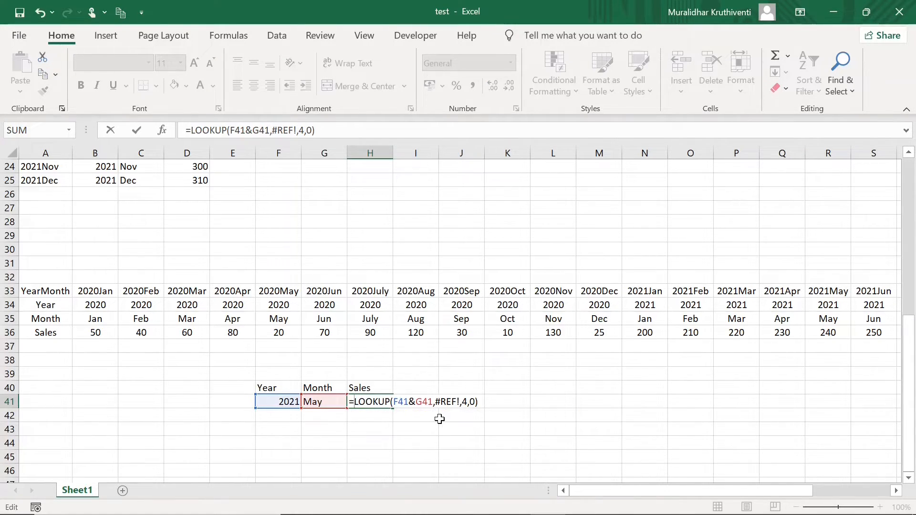
type("H")
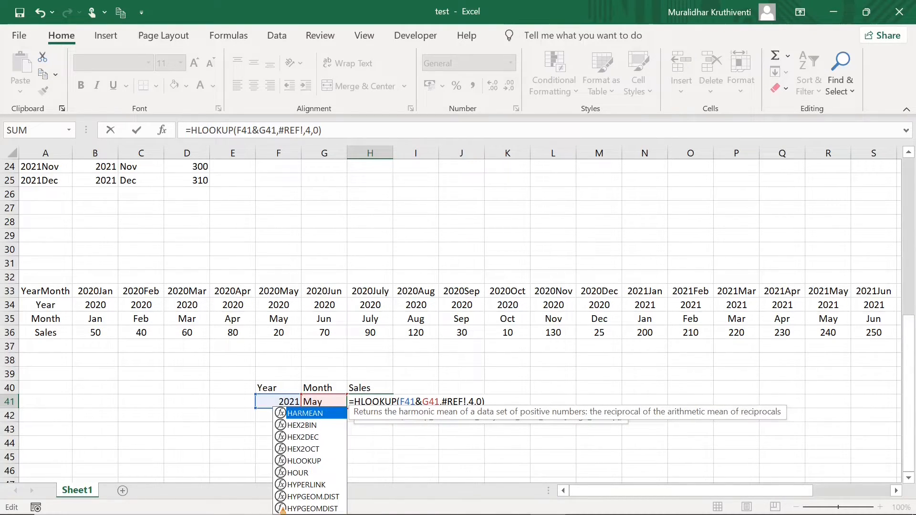
left_click(405, 402)
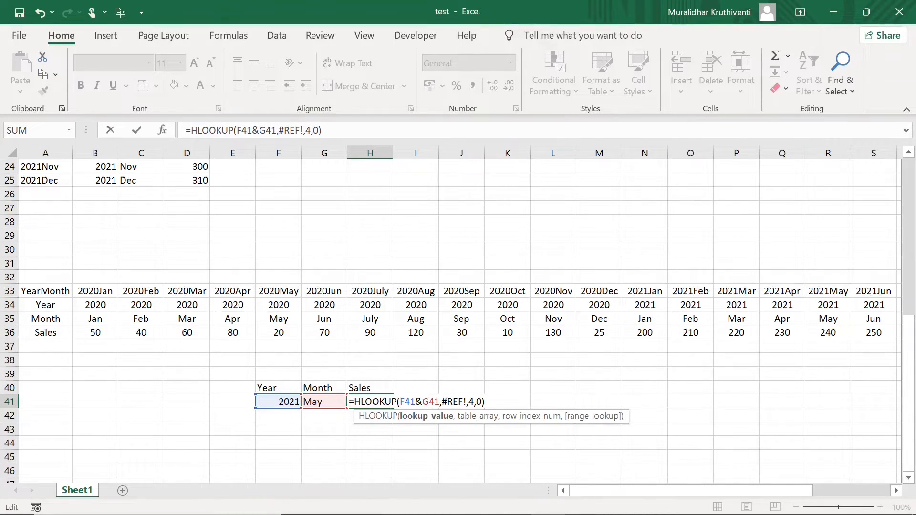
key("Right")
key("Right")
key("Right")
key("Right")
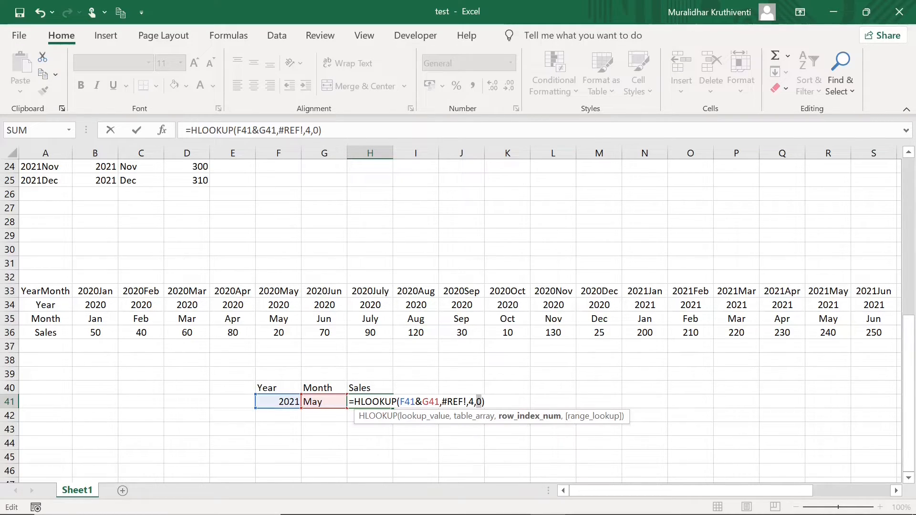
left_click(480, 402)
Step: Replace the broken #REF! table array in the H41 HLOOKUP formula with the transposed table range A33:Y36
left_click(440, 402)
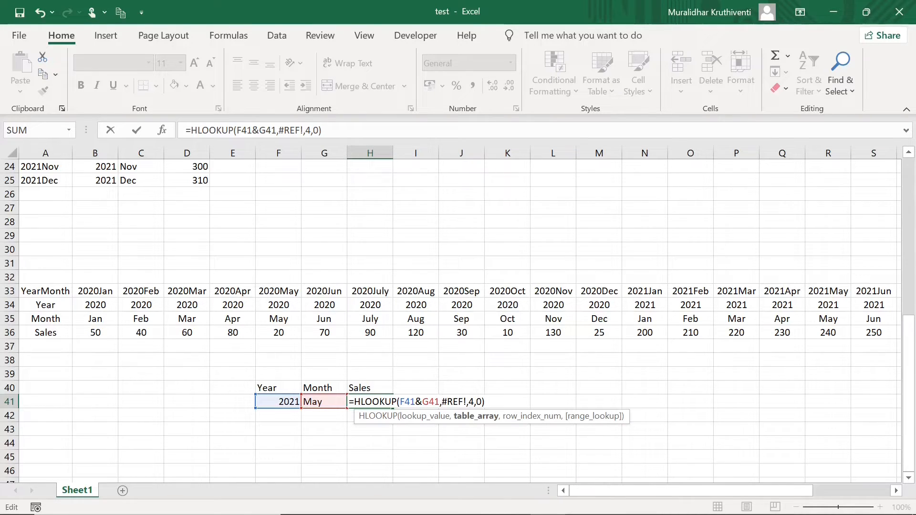
key("shift+Right")
key("shift+Right")
key("shift+Right")
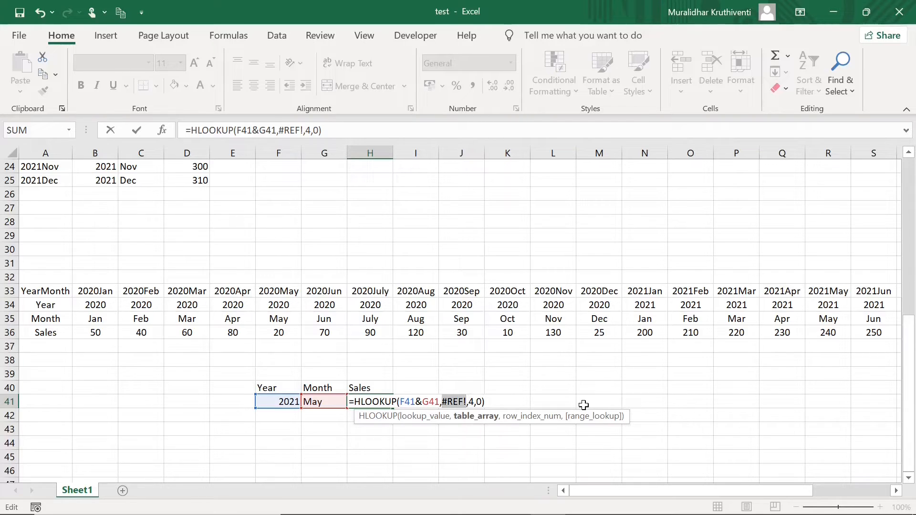
key("BackSpace")
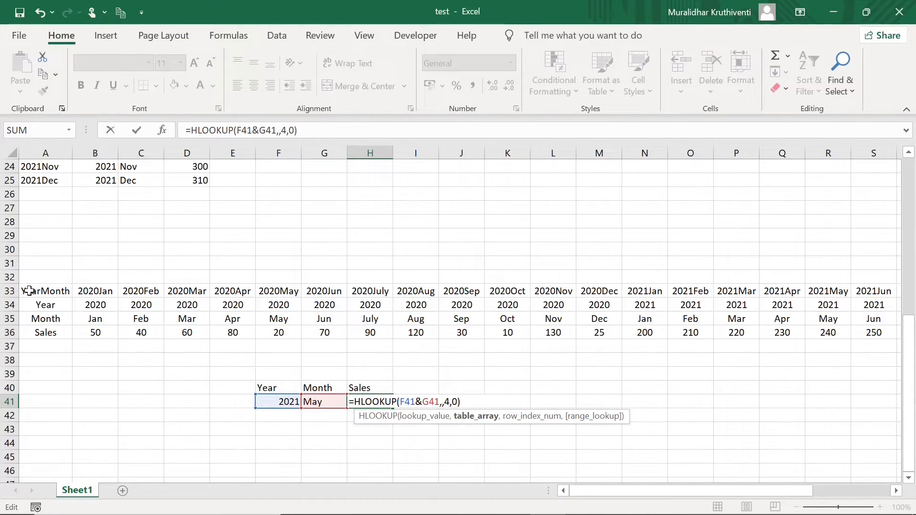
left_click_drag(29, 290, 774, 336)
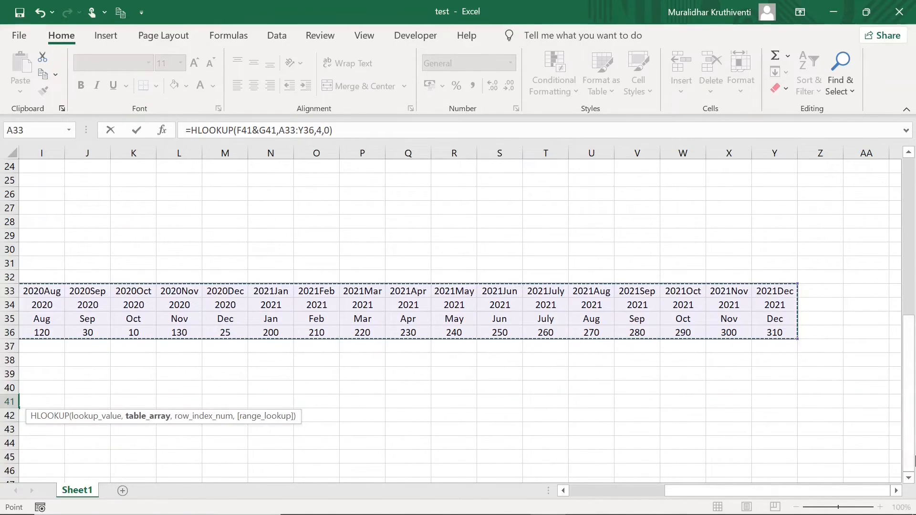
left_click_drag(838, 493, 793, 506)
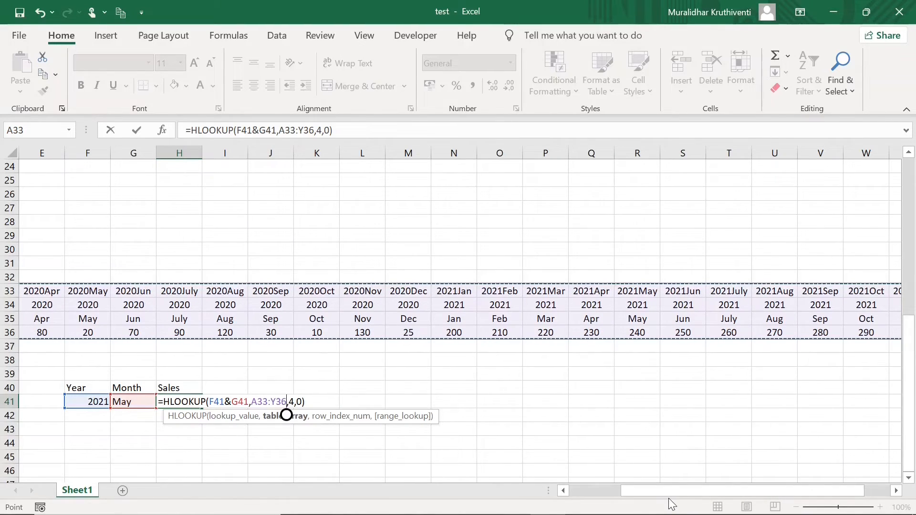
left_click_drag(672, 505, 606, 506)
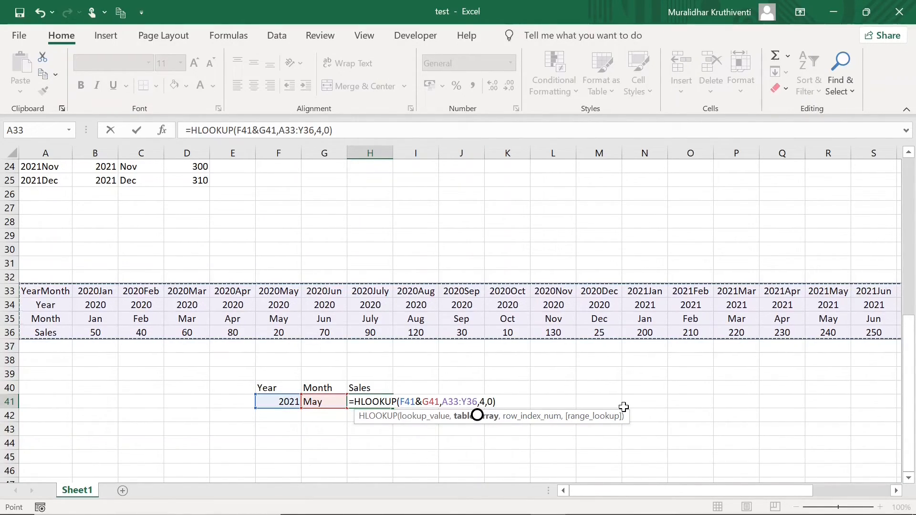
key("Return")
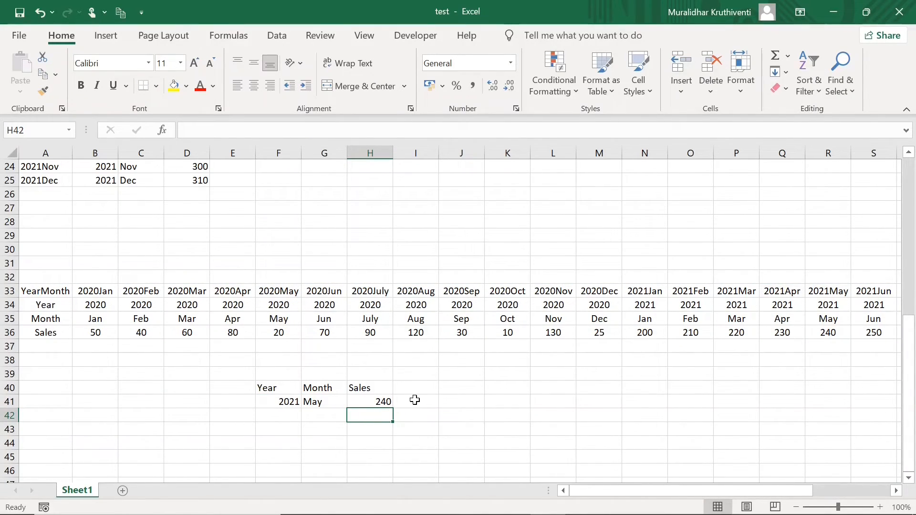
Step: Test the horizontal lookup against the 2021May sales in R36, and with the year in F41 set to 2020 against the 2020May sales in F36
left_click(828, 335)
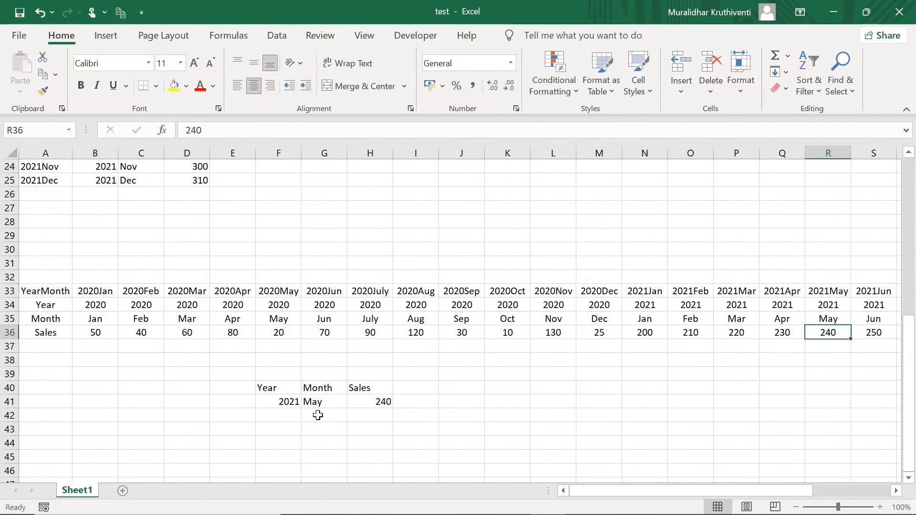
left_click(295, 405)
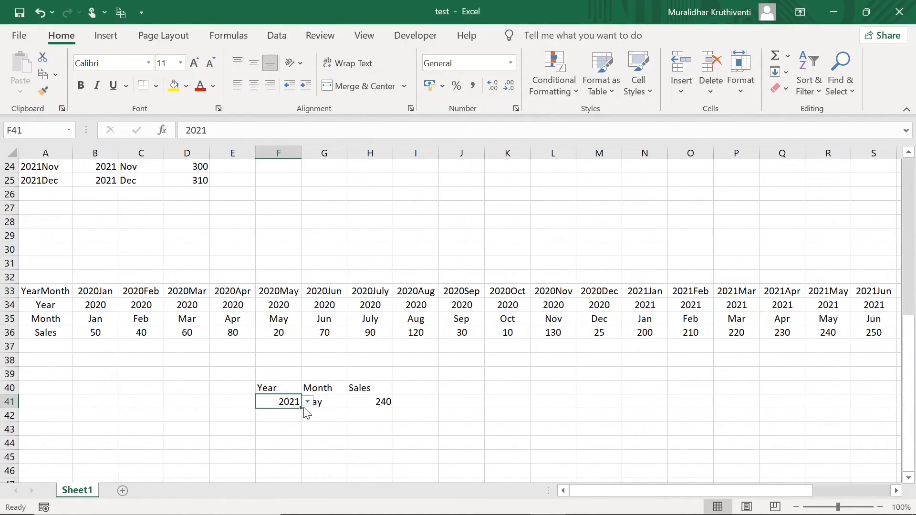
left_click(307, 402)
left_click(291, 413)
left_click(282, 333)
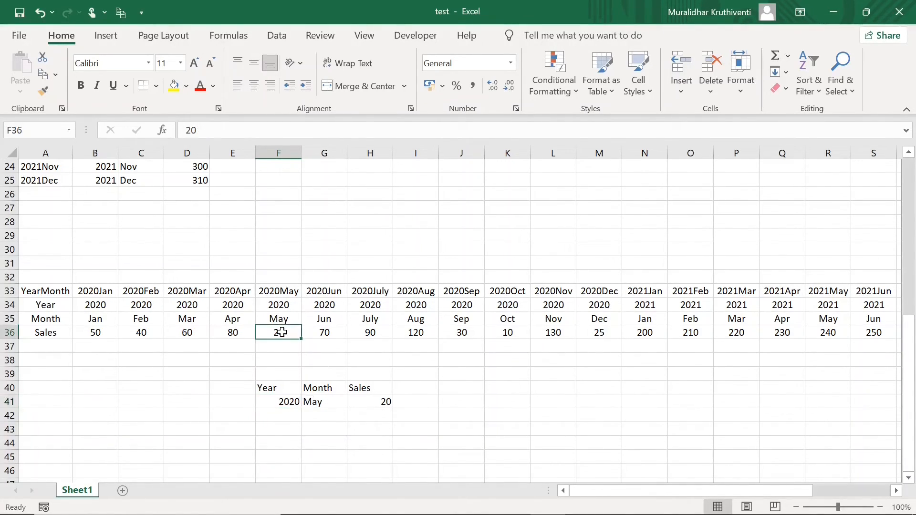